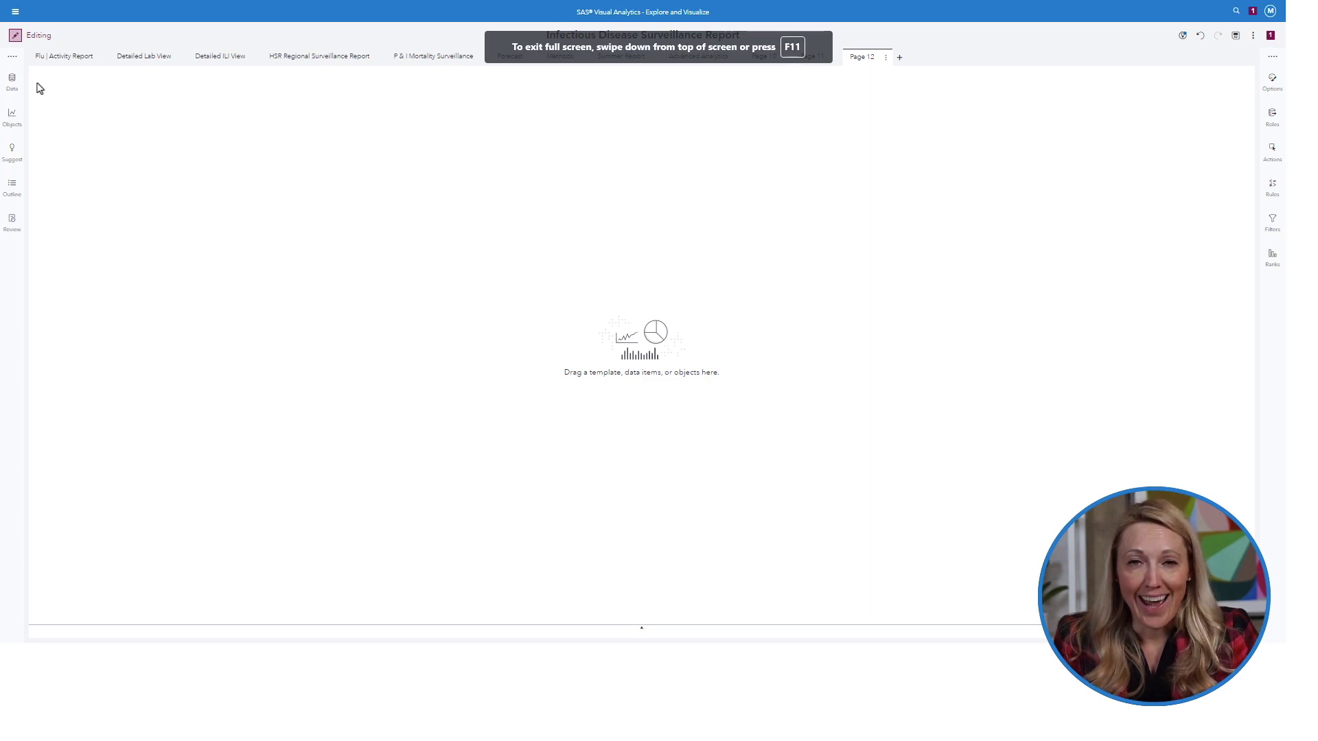
Step: Show the data source's actions menu and review Frequency's details: Comma format, Count aggregation, dependent objects
click(12, 84)
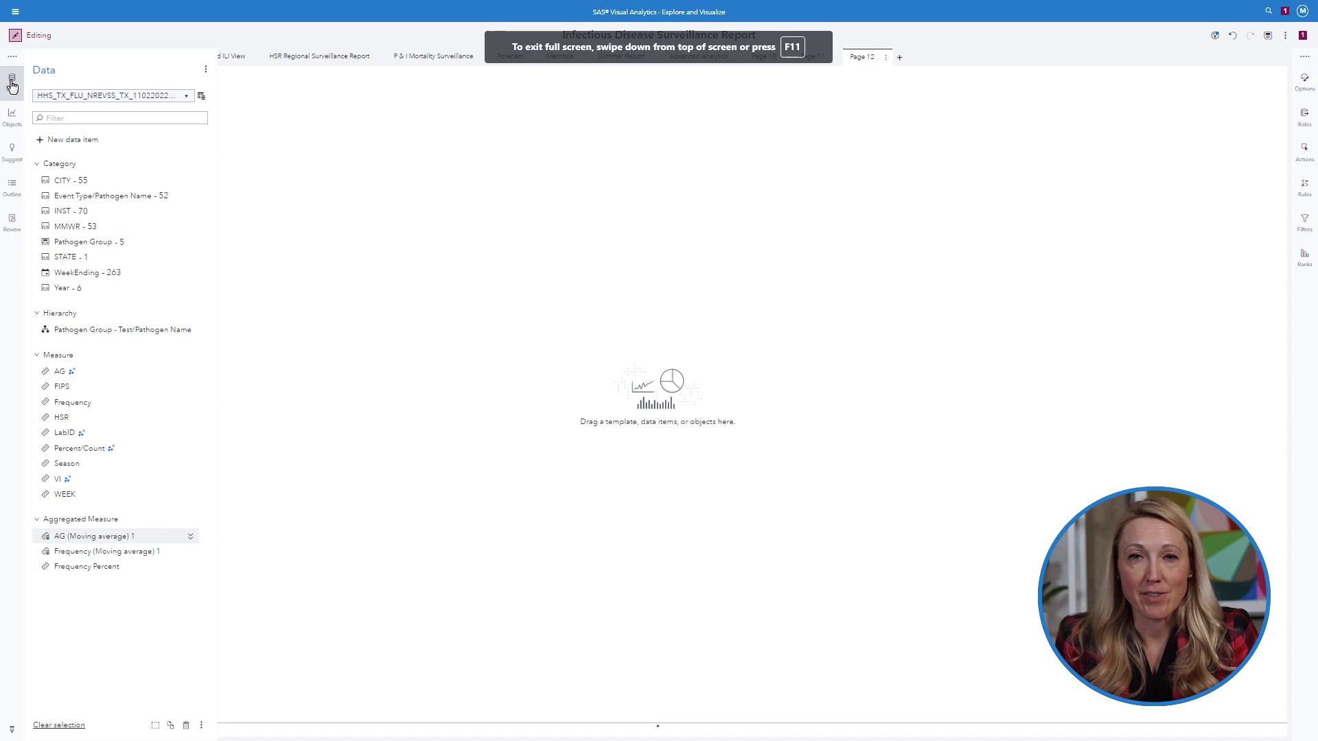
click(201, 98)
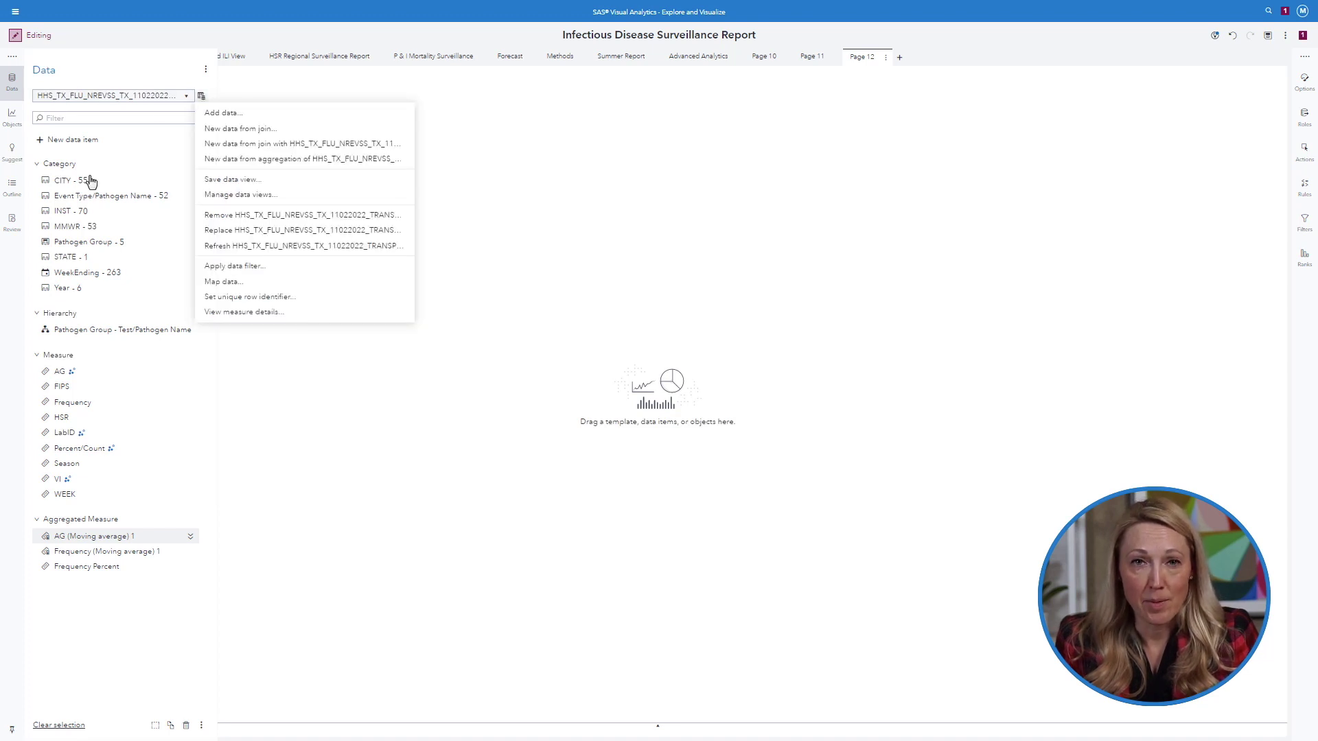
mouse_move(95, 197)
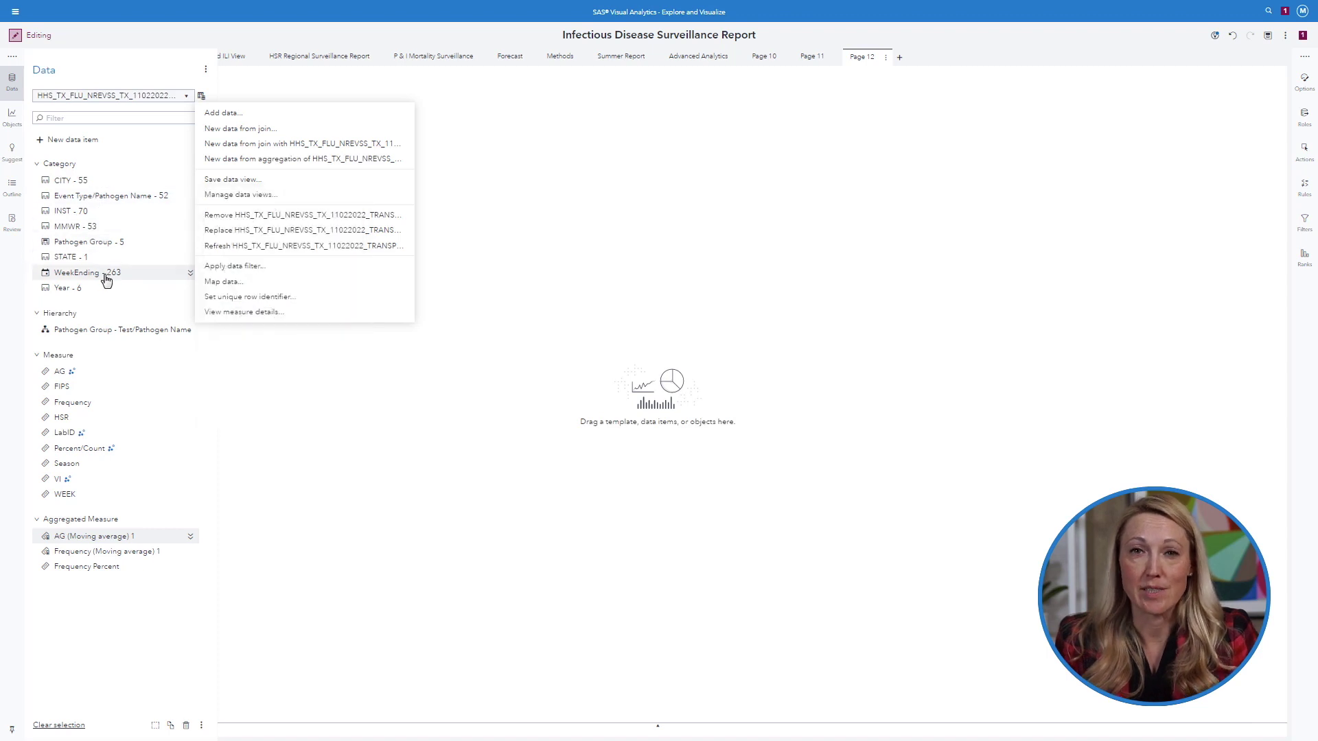
mouse_move(106, 280)
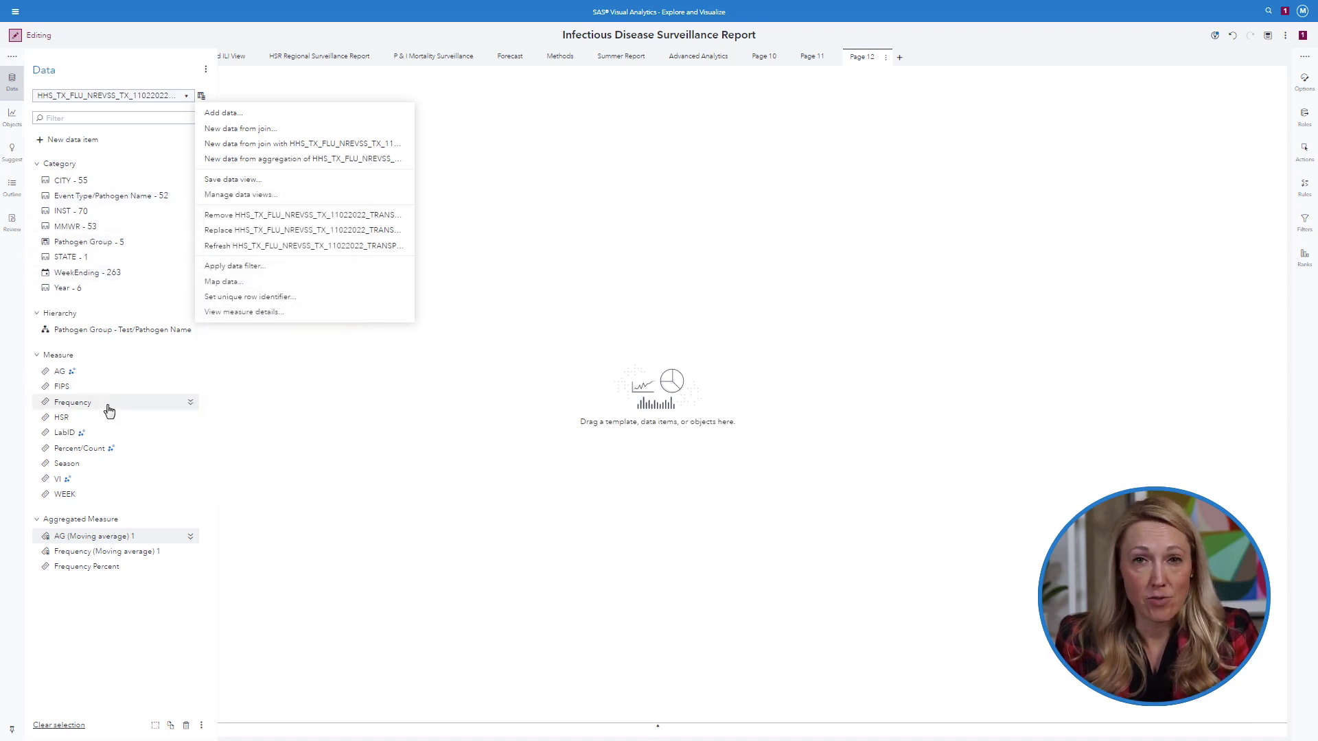
mouse_move(109, 410)
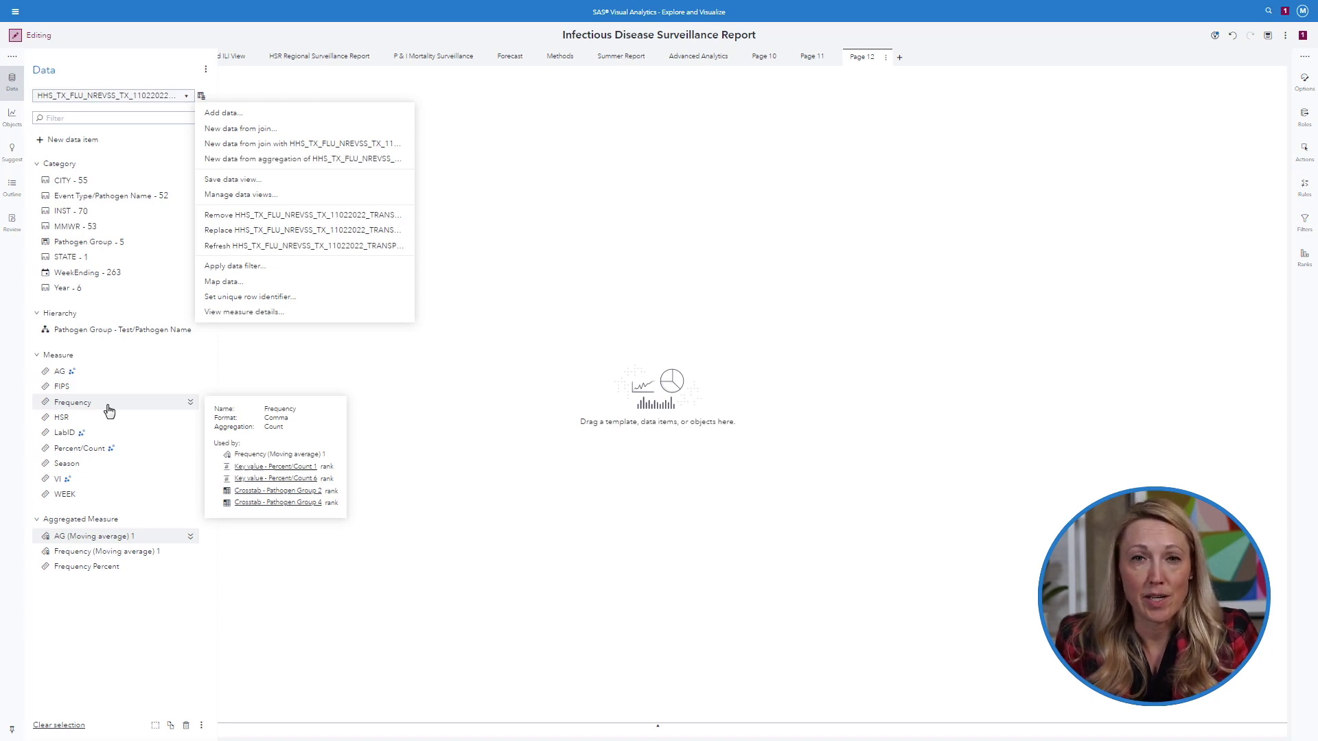
Step: Drag a Precision container from the Objects list so it fills Page 12
click(623, 297)
click(12, 118)
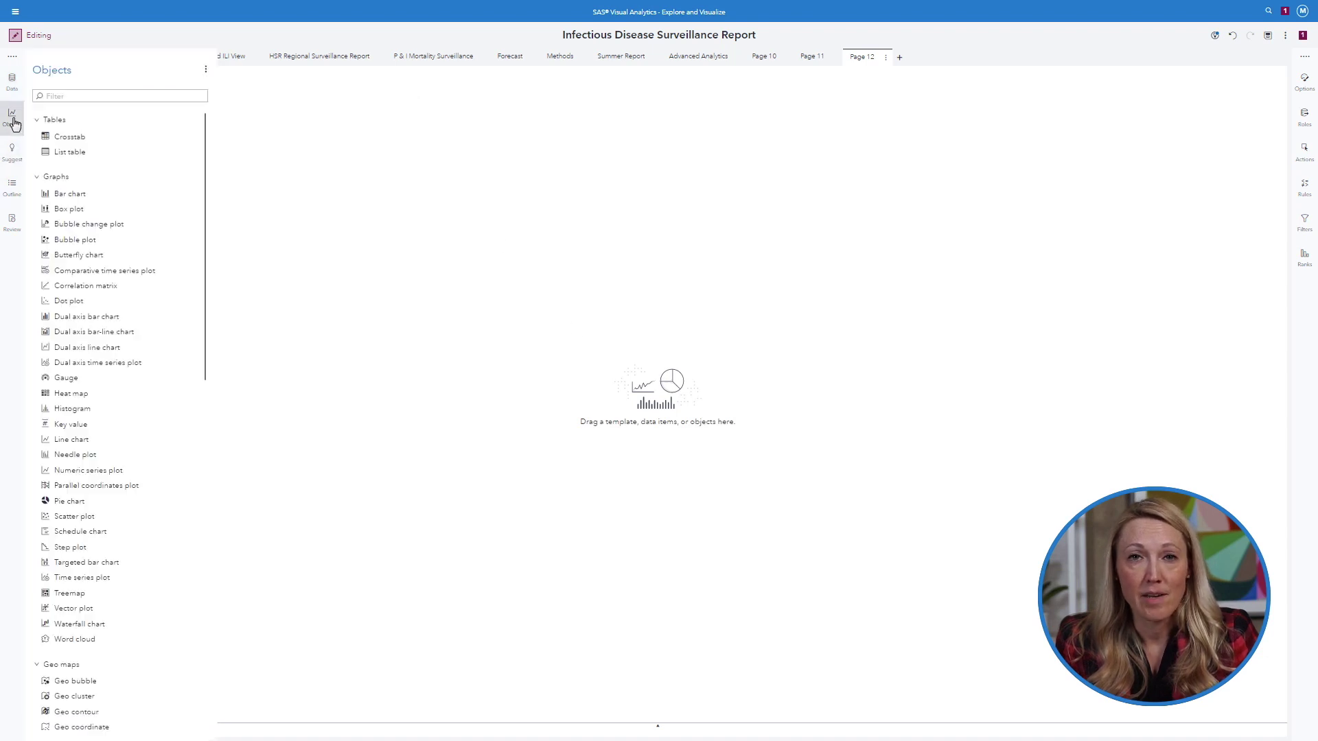
scroll(120, 319, down, 9)
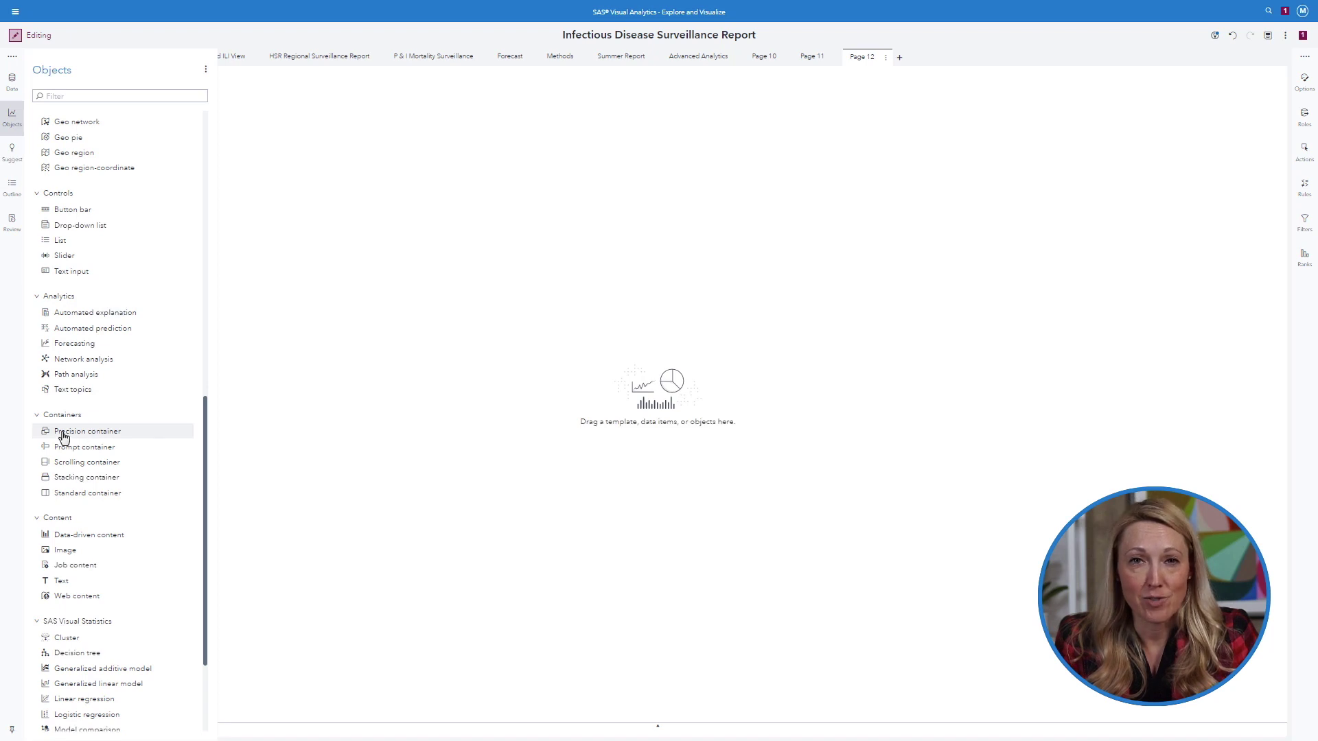
drag(63, 437, 656, 418)
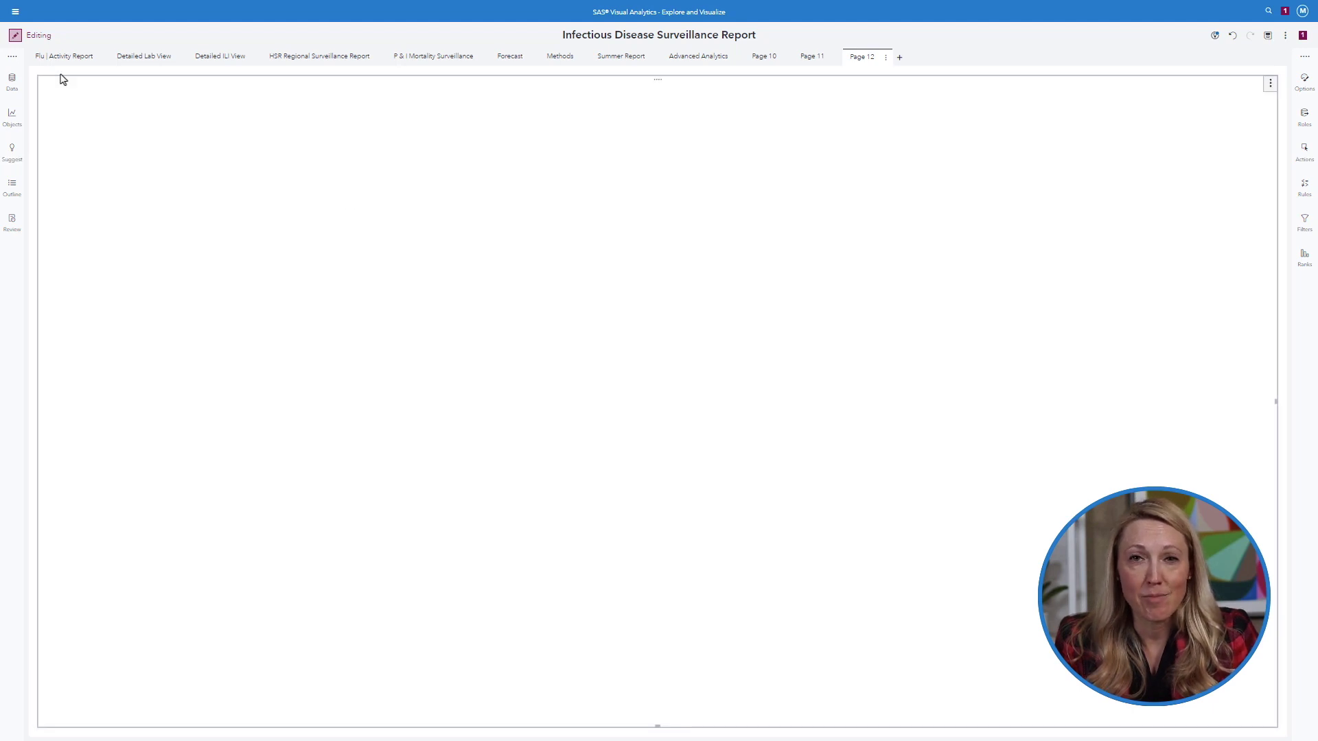
Step: Chart AG (Moving average) 1 by WeekEnding, move it to the page's left edge and enlarge it
click(17, 119)
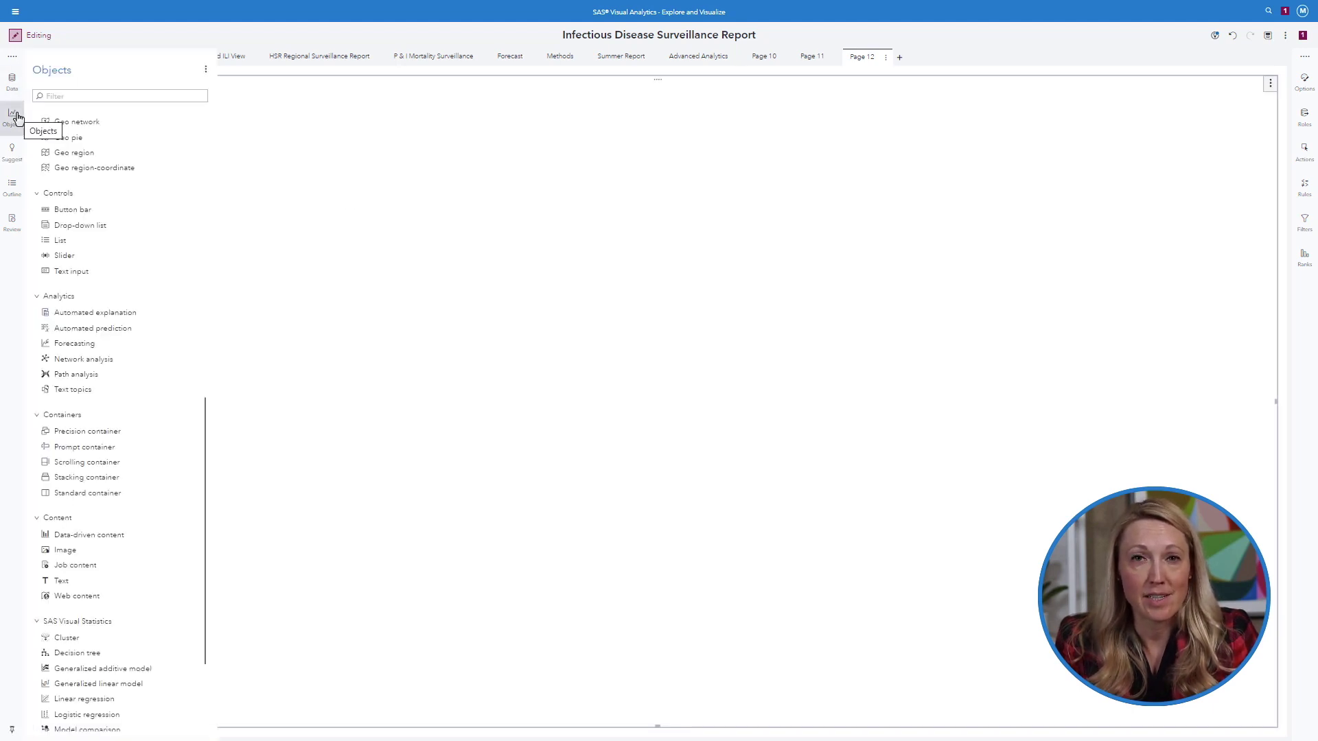
click(11, 83)
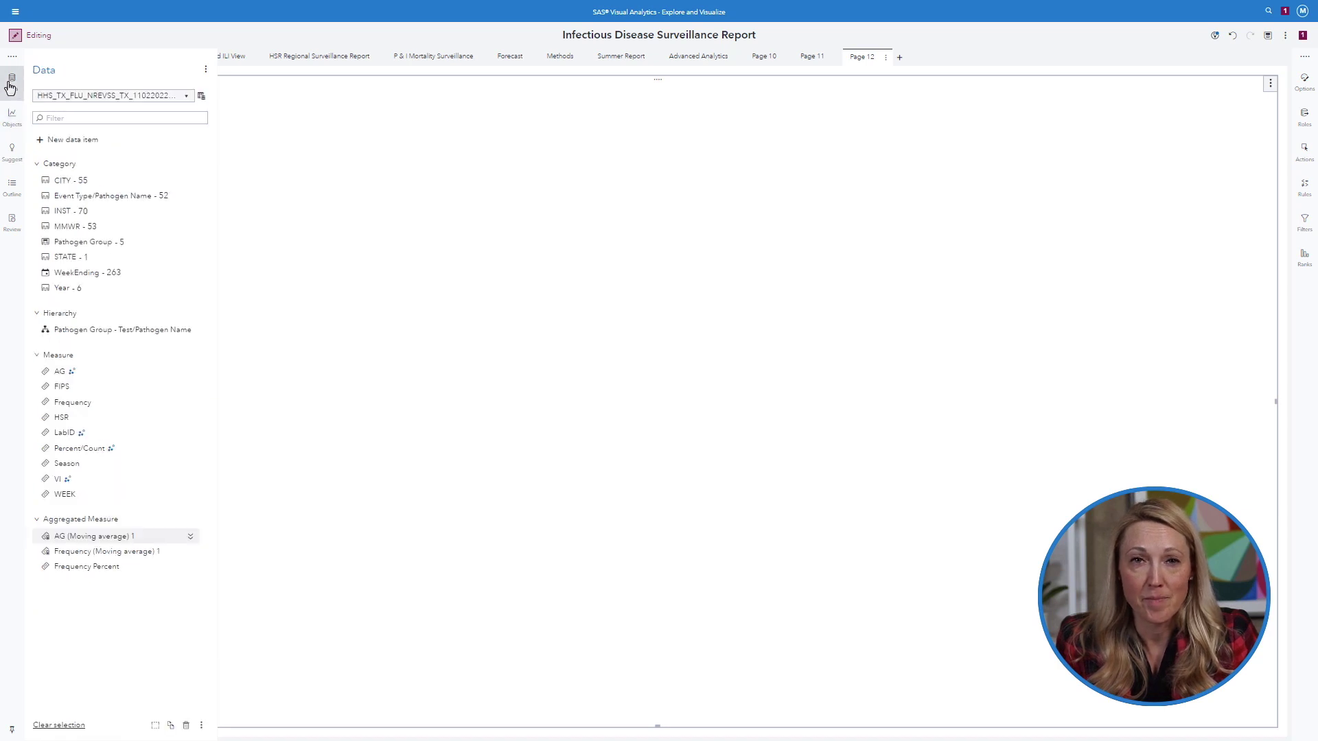
ctrl+click(71, 278)
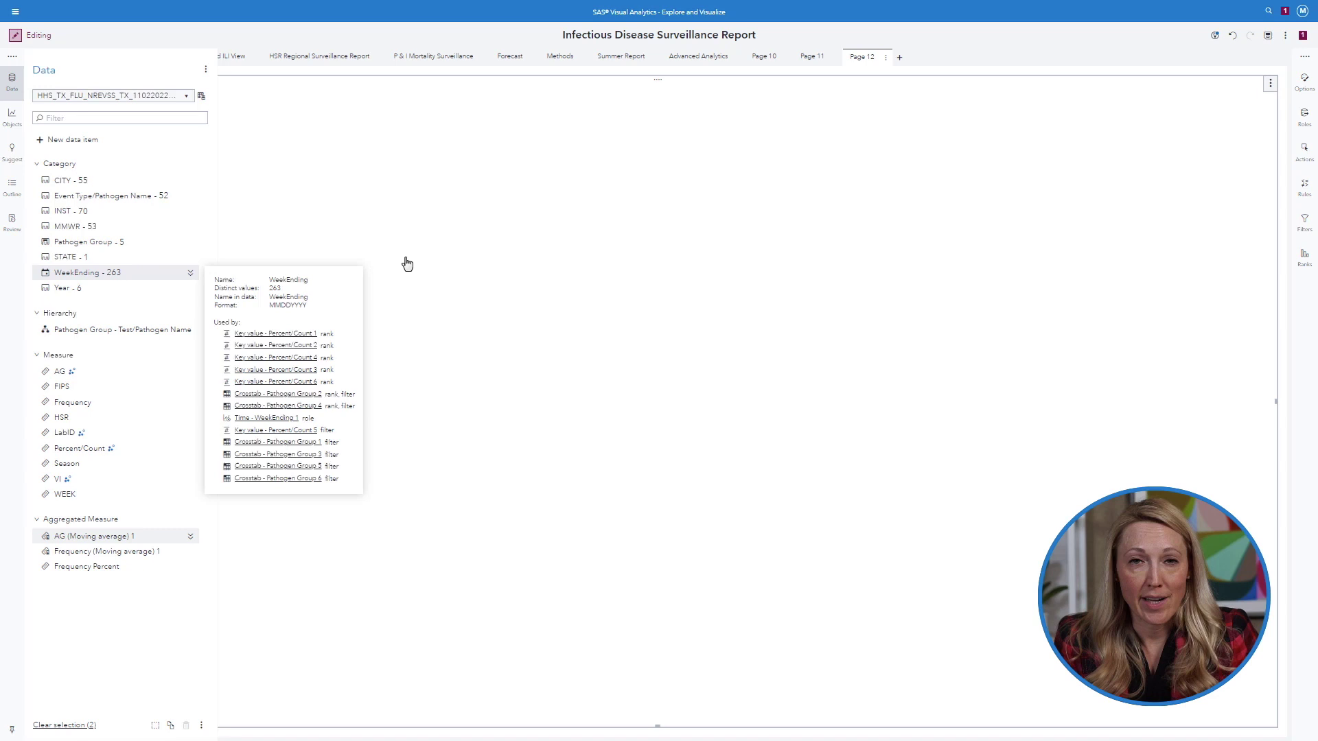
drag(407, 264, 637, 334)
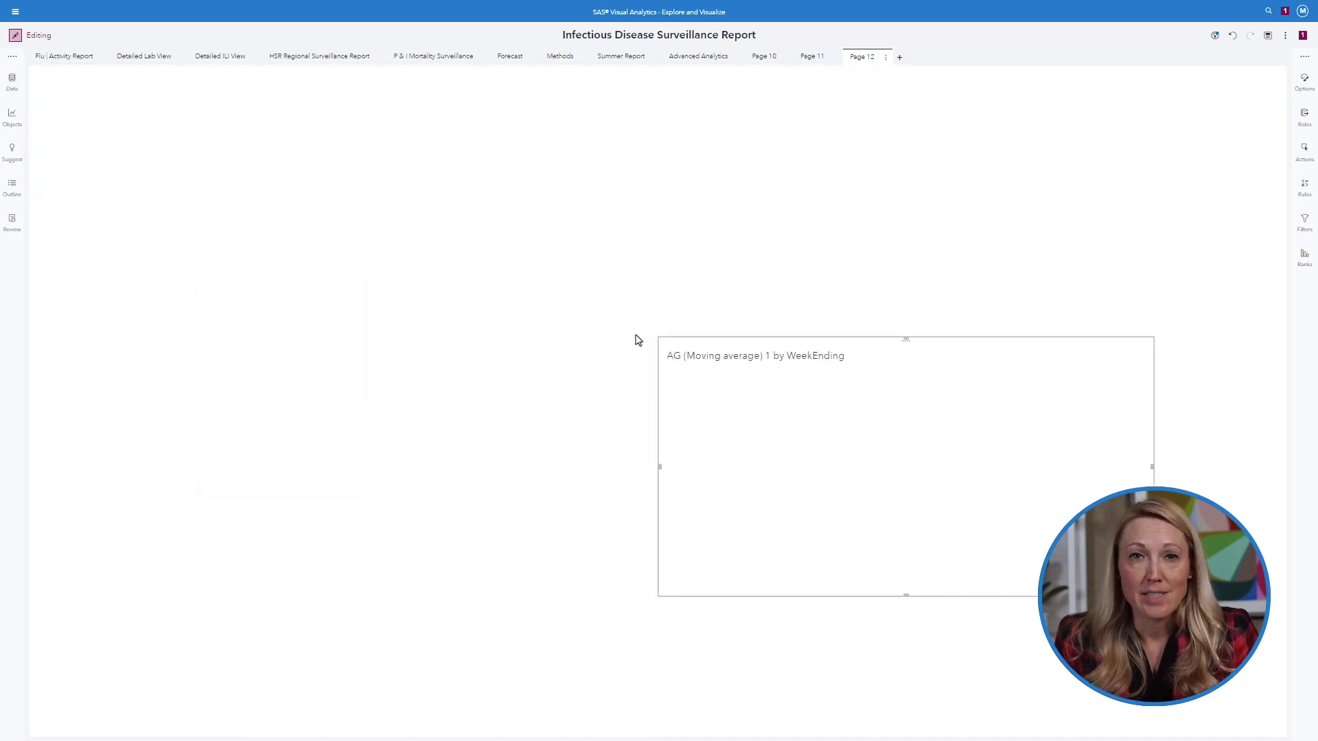
drag(906, 344, 293, 350)
drag(532, 595, 809, 682)
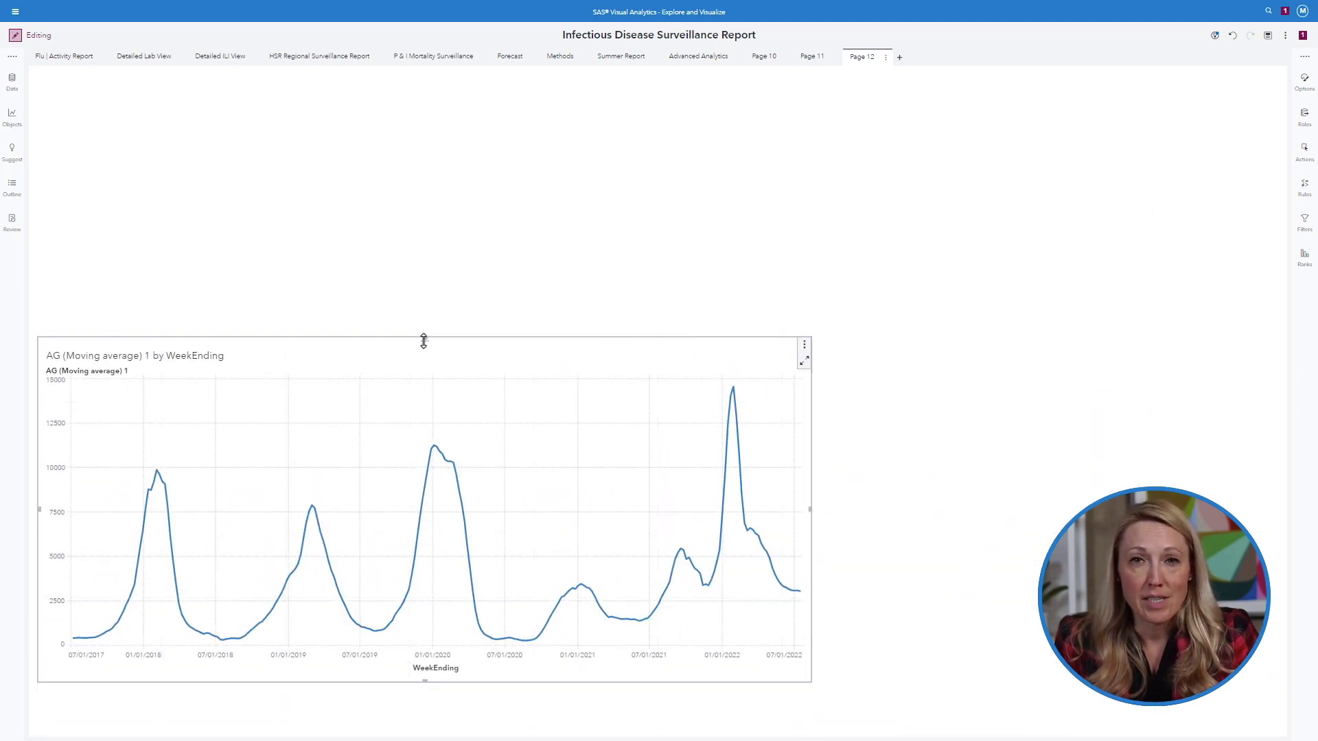
Step: Add a drop-down list above the chart, left-aligned, using Pathogen Group as its category
click(12, 117)
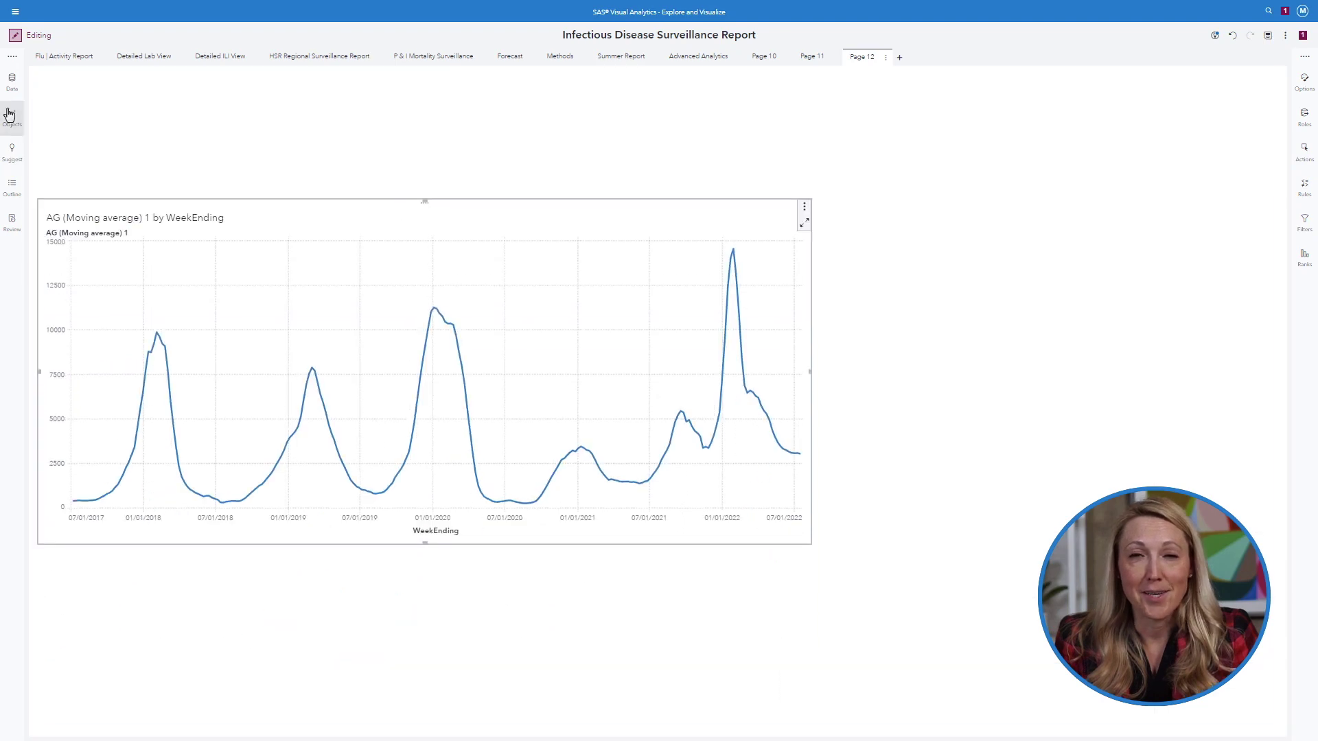
drag(70, 227, 494, 158)
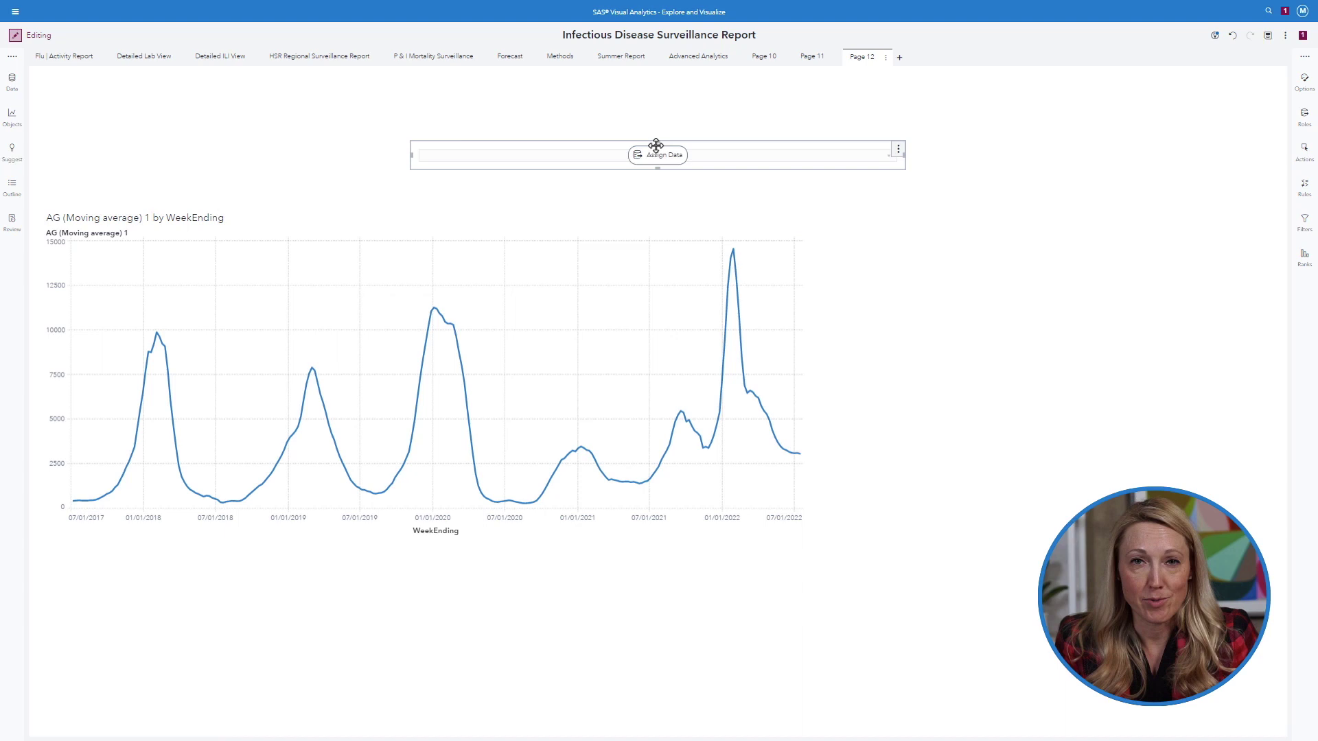
drag(326, 149, 285, 167)
click(285, 159)
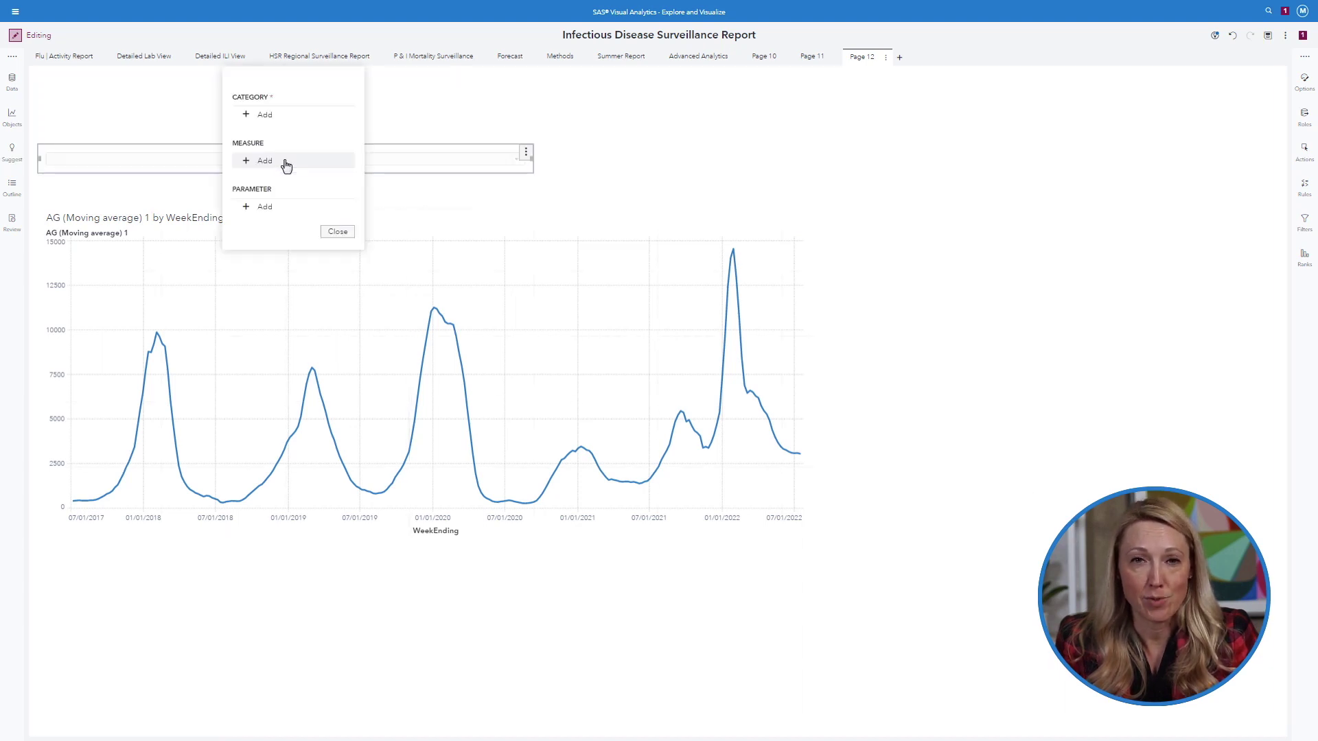
click(267, 117)
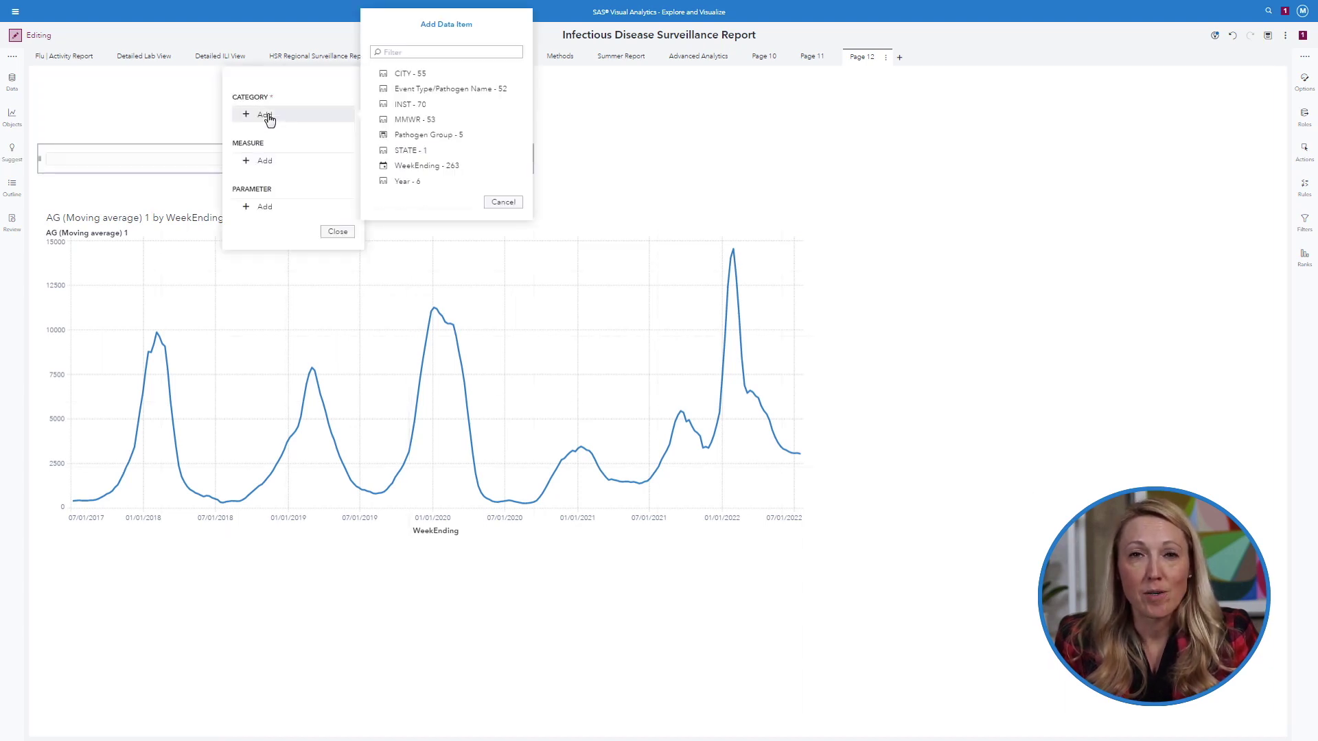
click(426, 136)
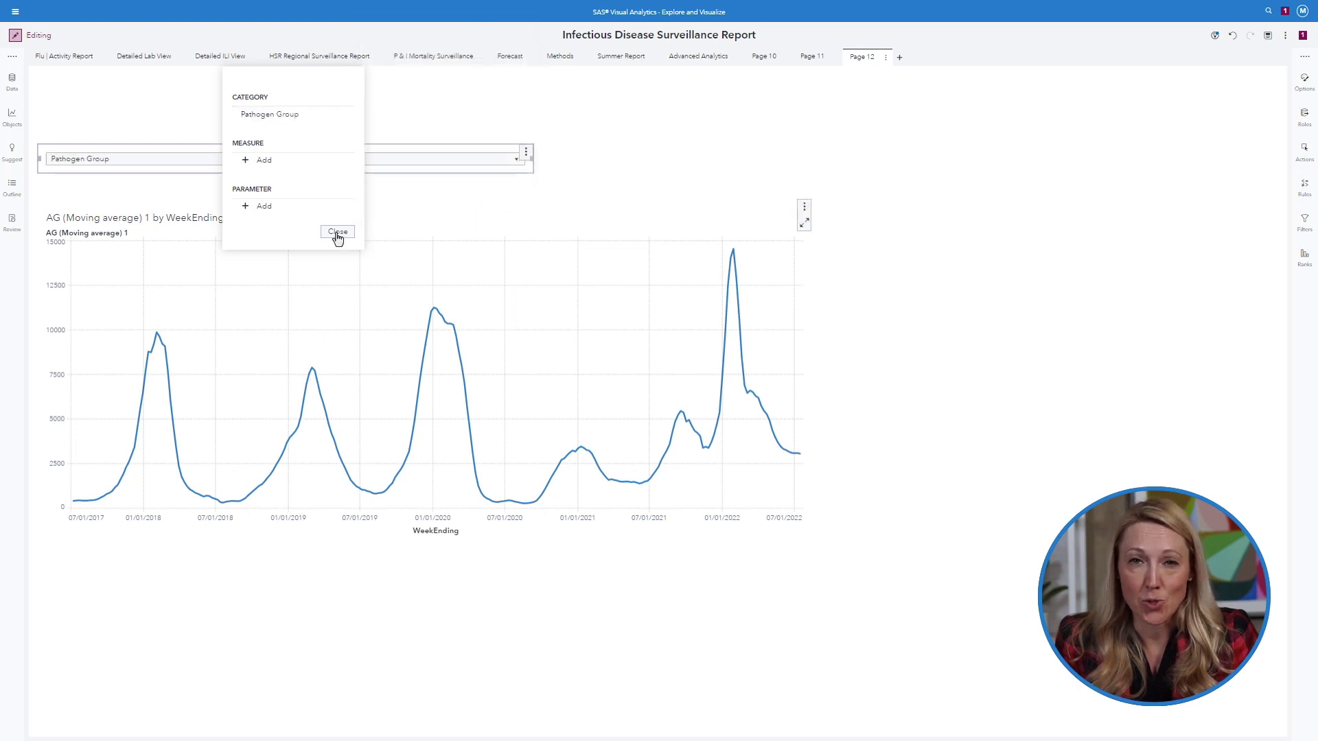
click(1306, 108)
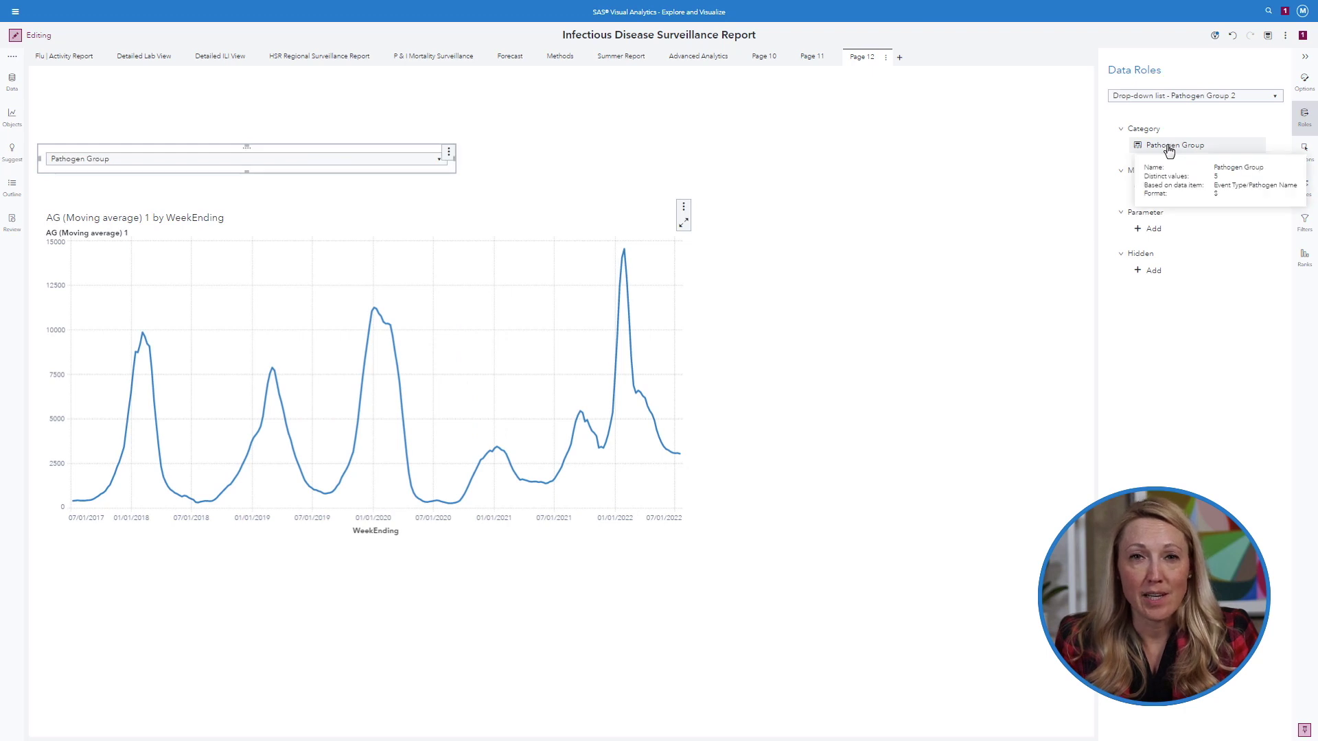
Step: Make the drop-down automatically filter all objects and select Influenza
click(1303, 152)
click(1144, 119)
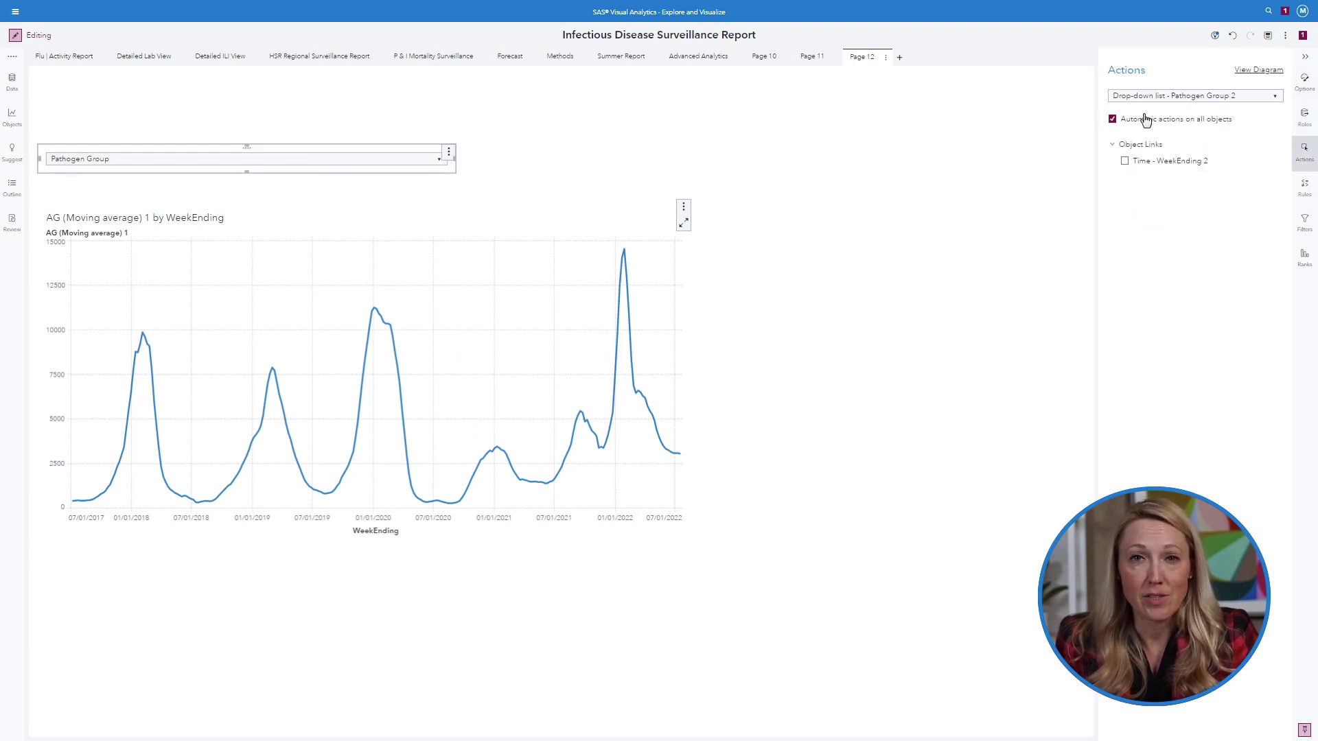
click(227, 179)
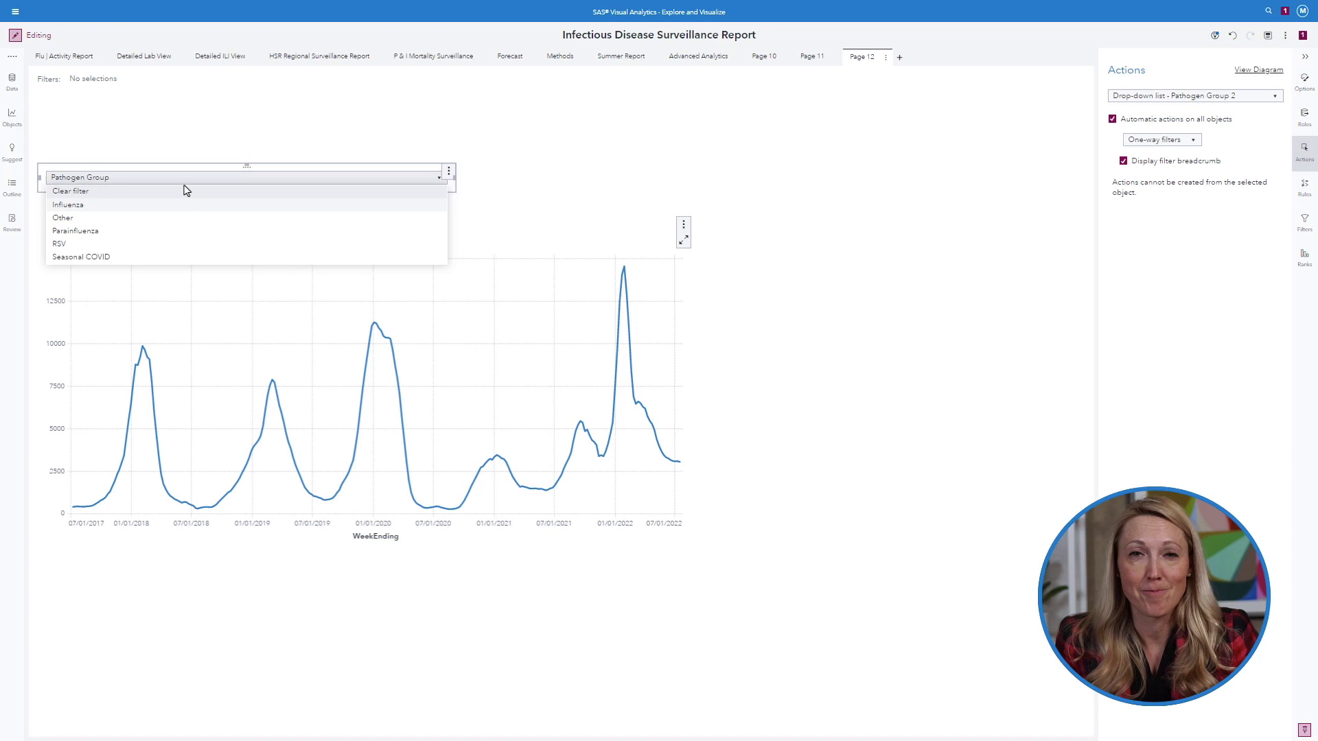
click(168, 204)
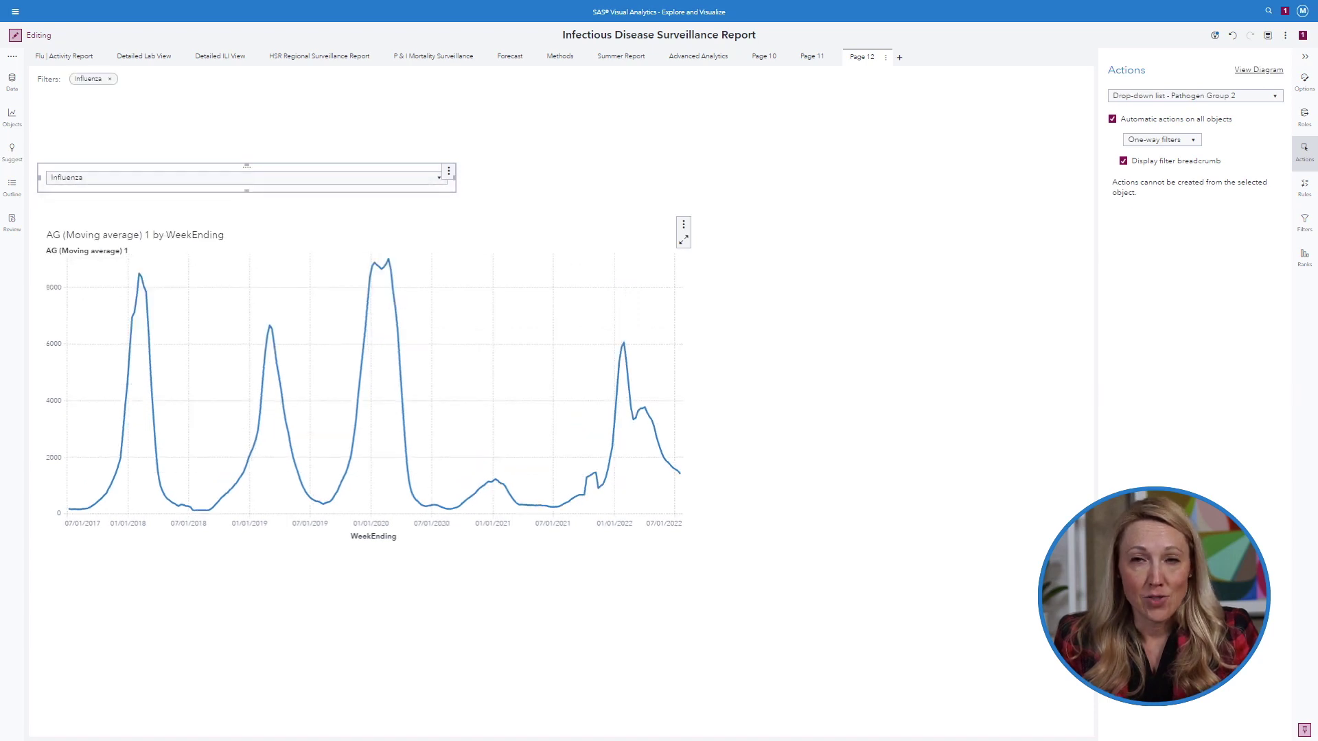
click(1307, 62)
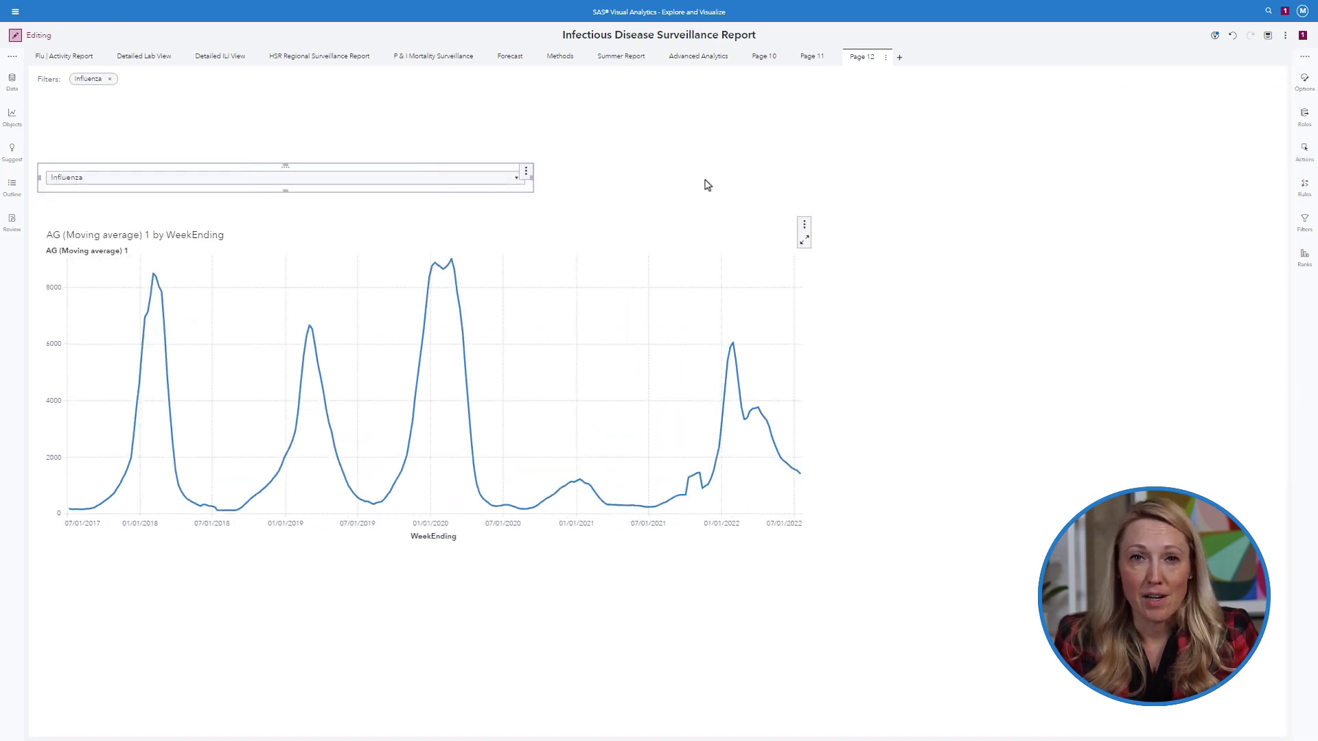
click(8, 81)
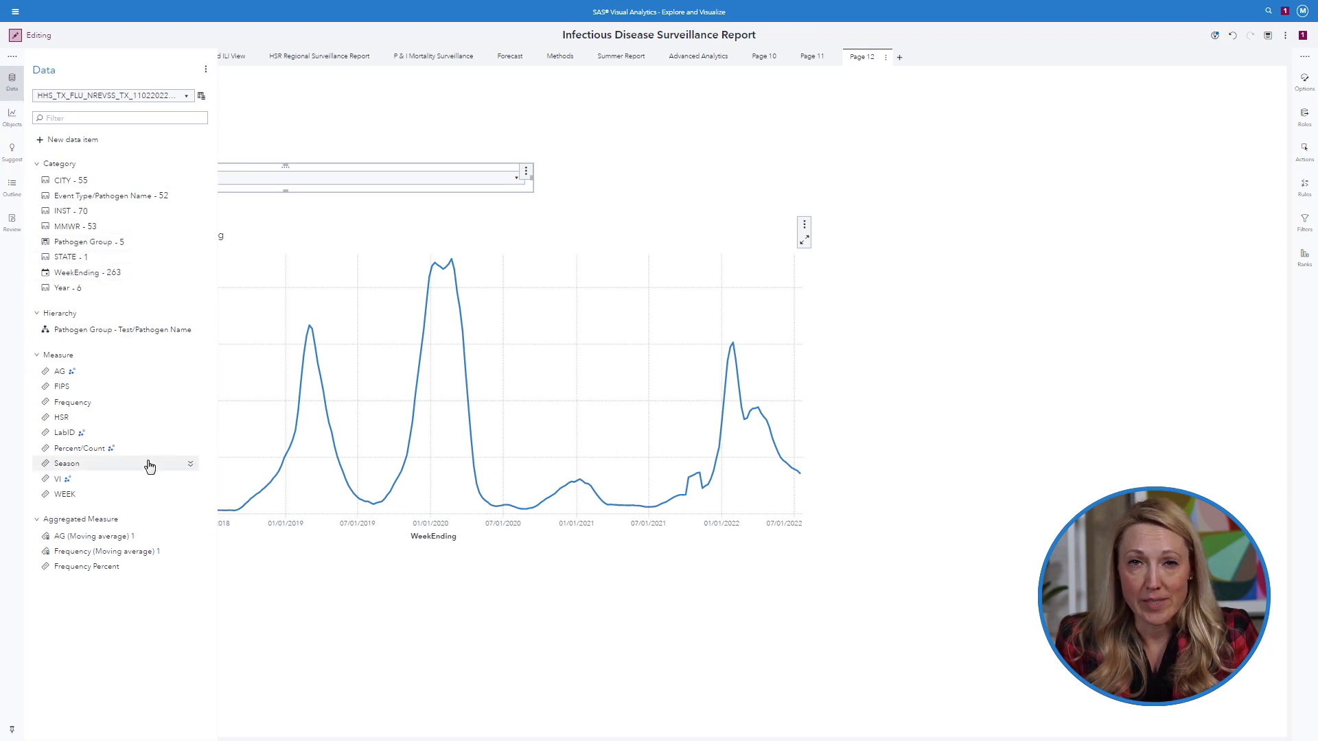
Step: Create a new Moving average calculation from AG, producing AG (Moving average) 2
right_click(146, 377)
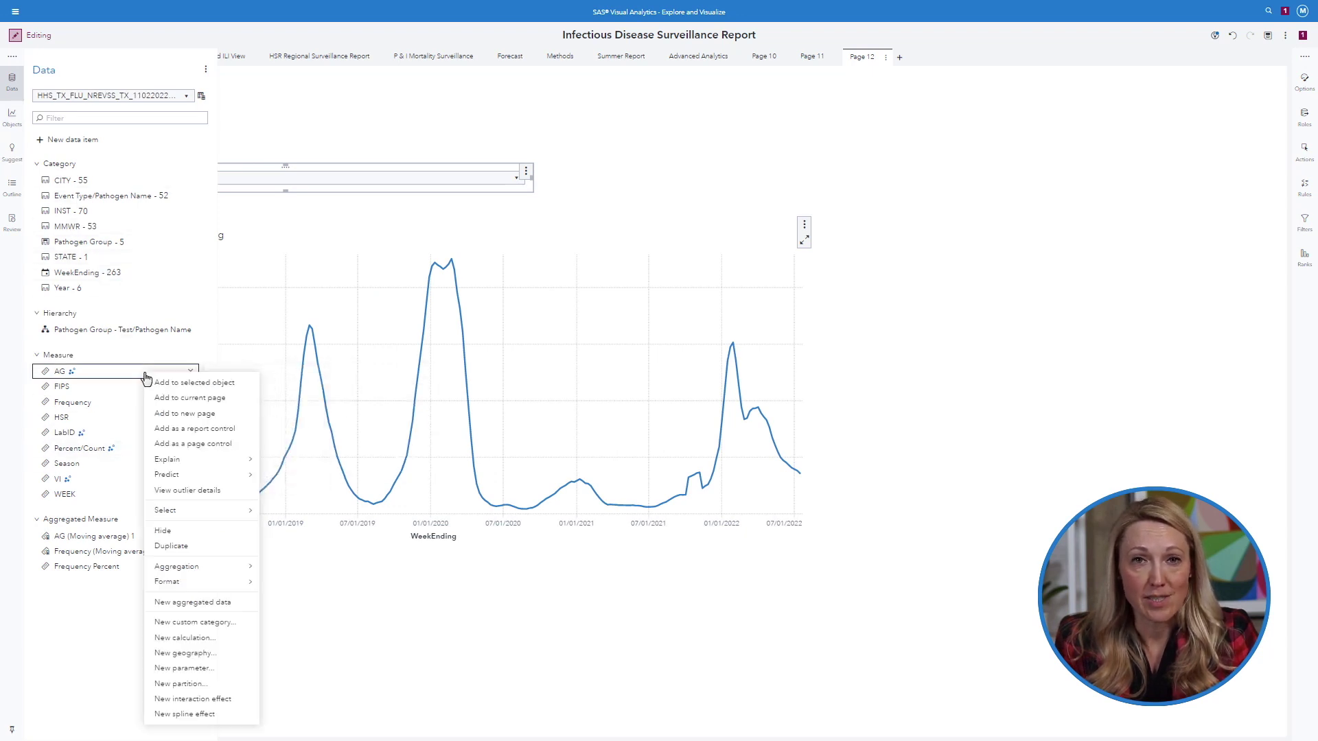
click(210, 639)
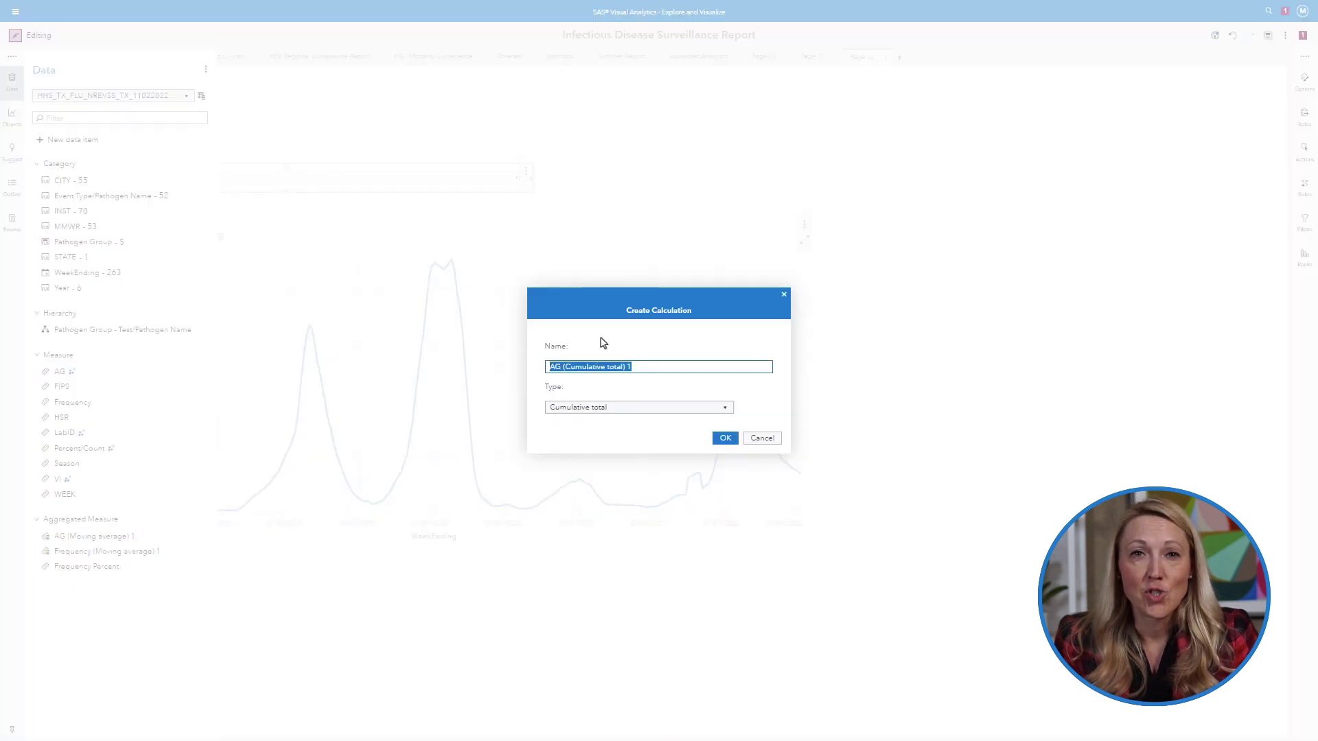
click(625, 412)
click(625, 412)
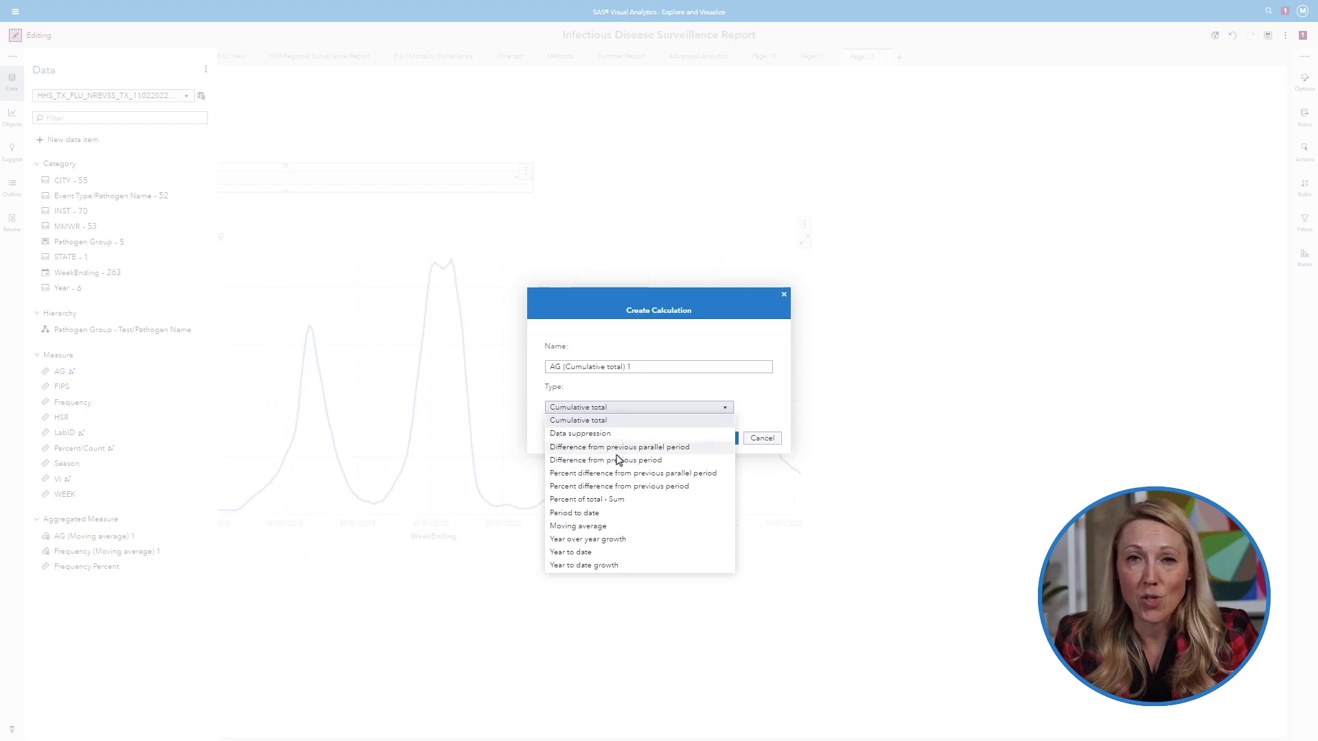
click(599, 531)
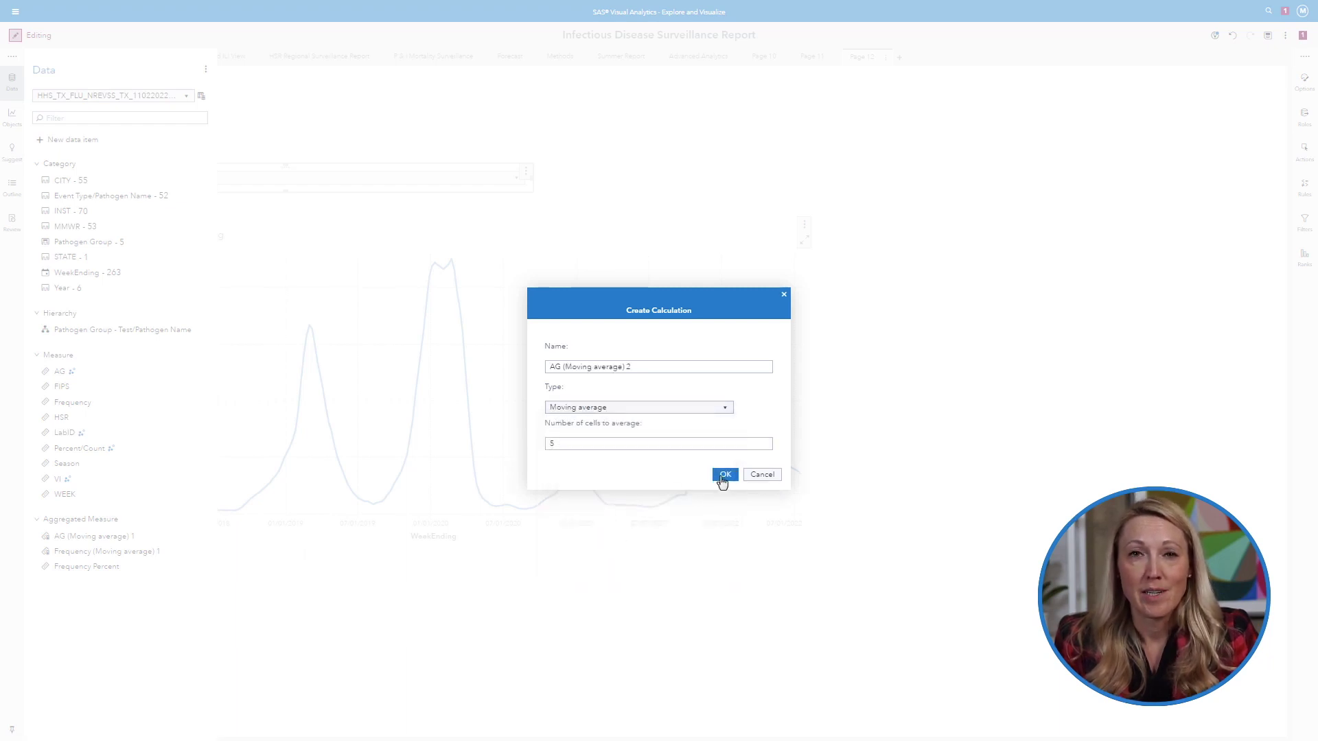
key(Return)
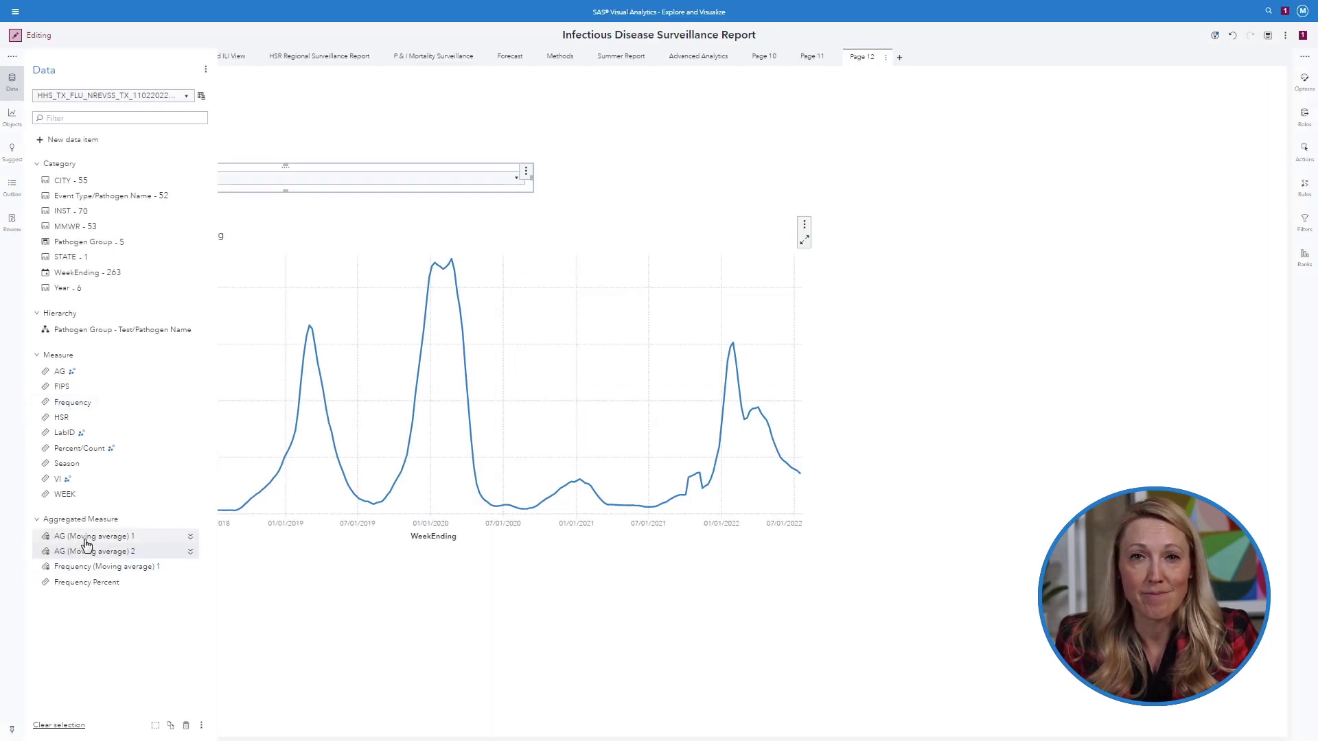
Step: Group the line chart's lines by Pathogen Group
click(682, 256)
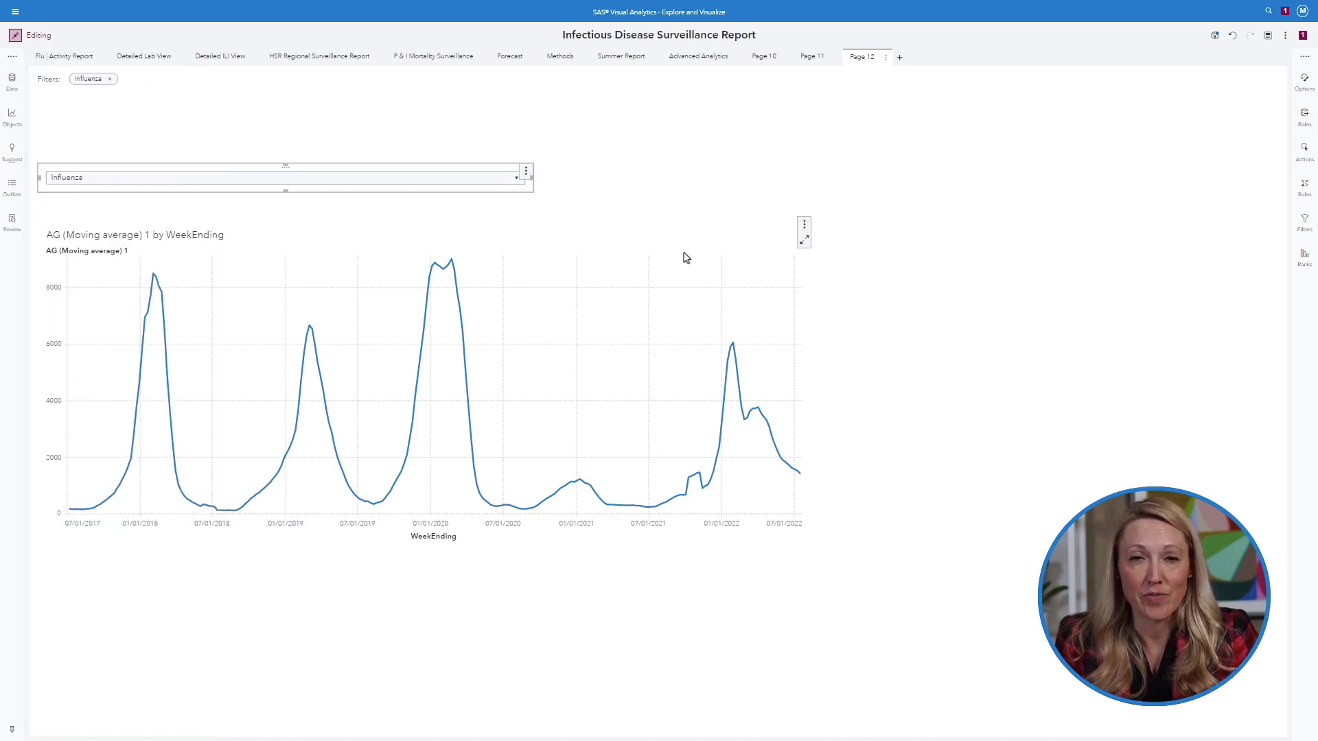
click(685, 256)
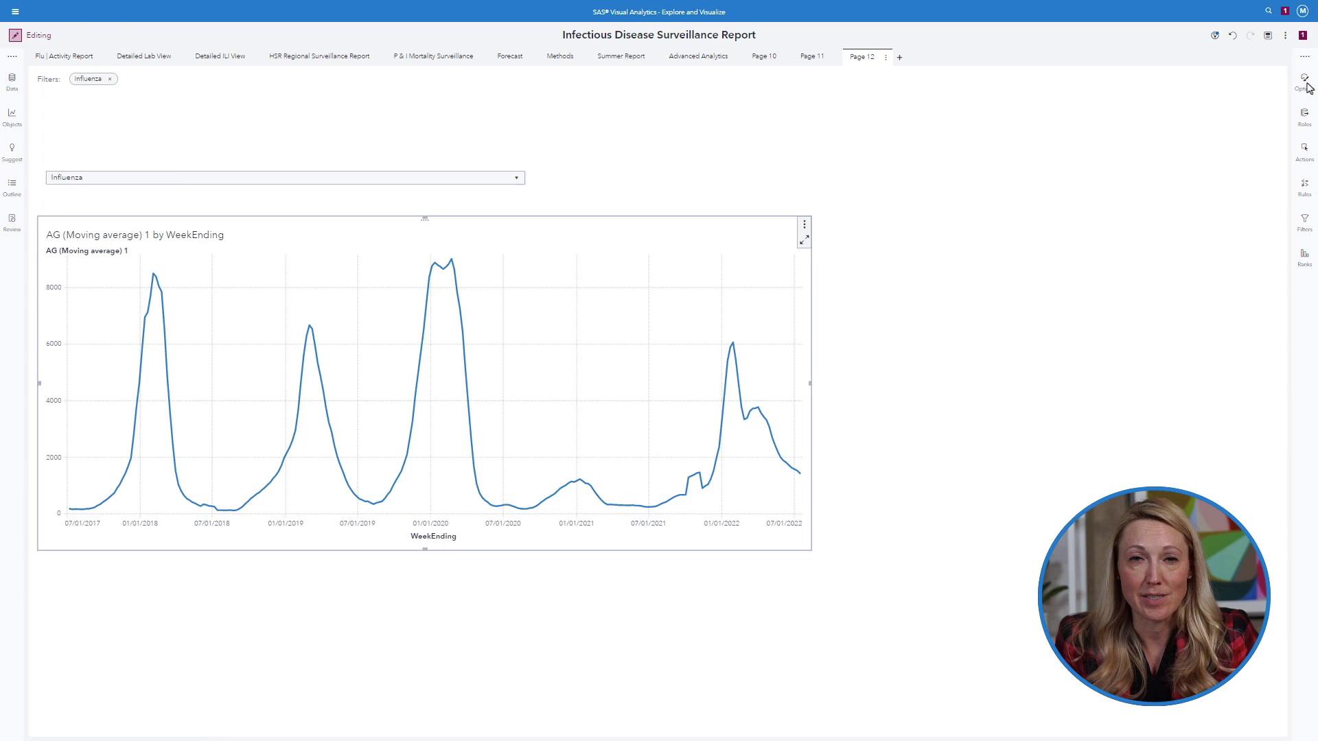
click(1305, 116)
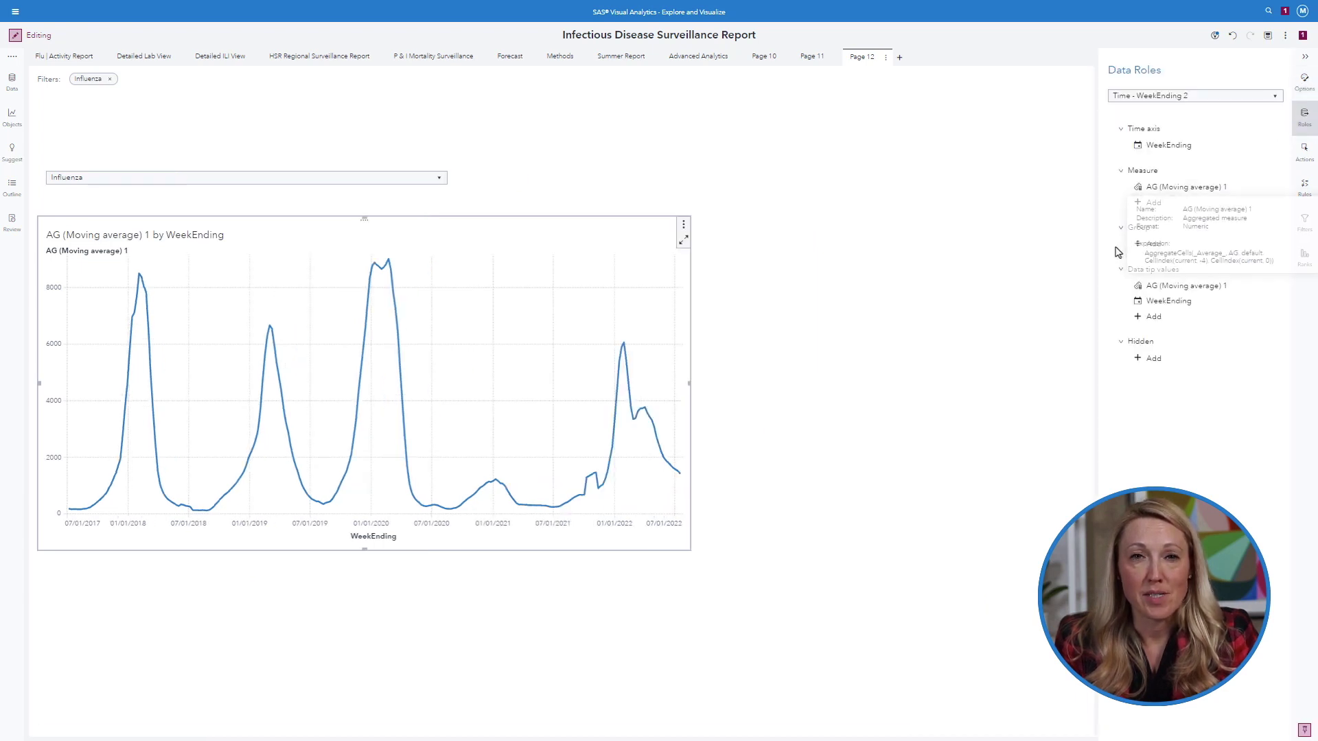
click(1163, 244)
click(1026, 270)
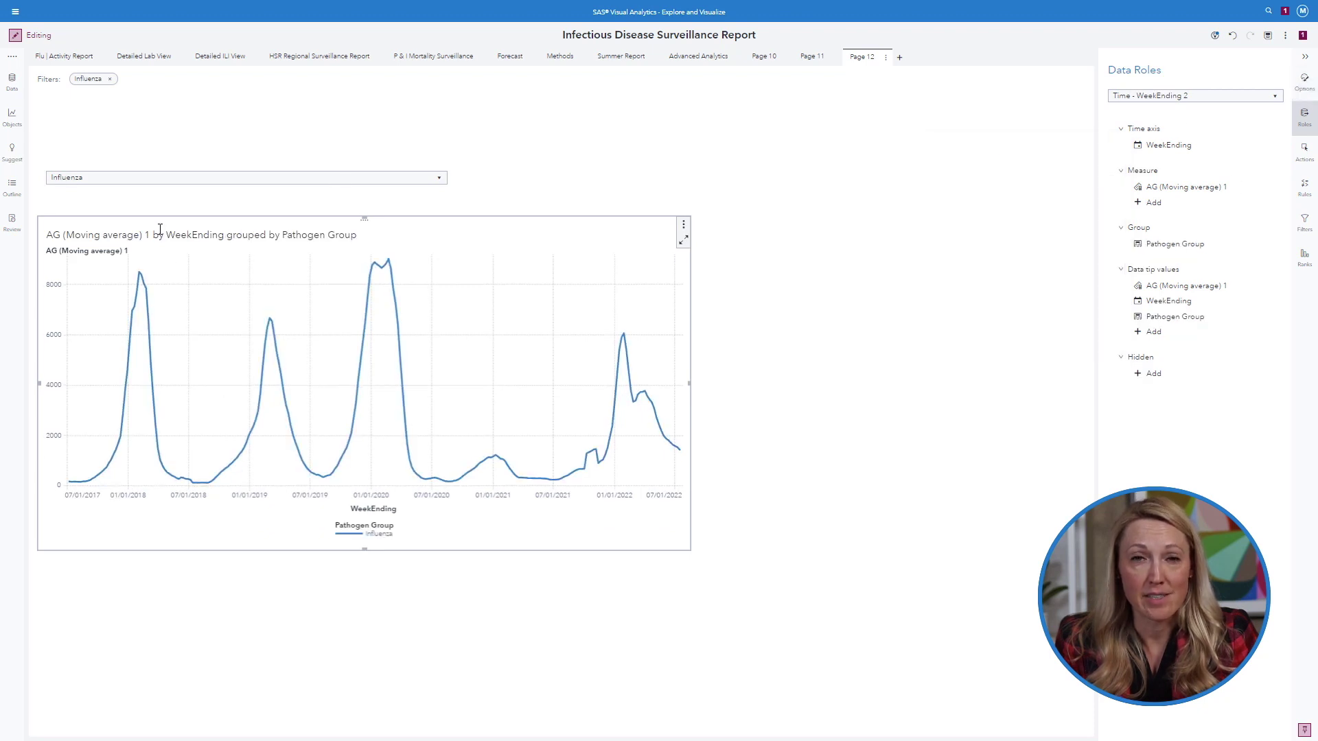
Step: Set the chart's measure to AG and clear the Influenza filter to show all pathogen groups
click(1182, 188)
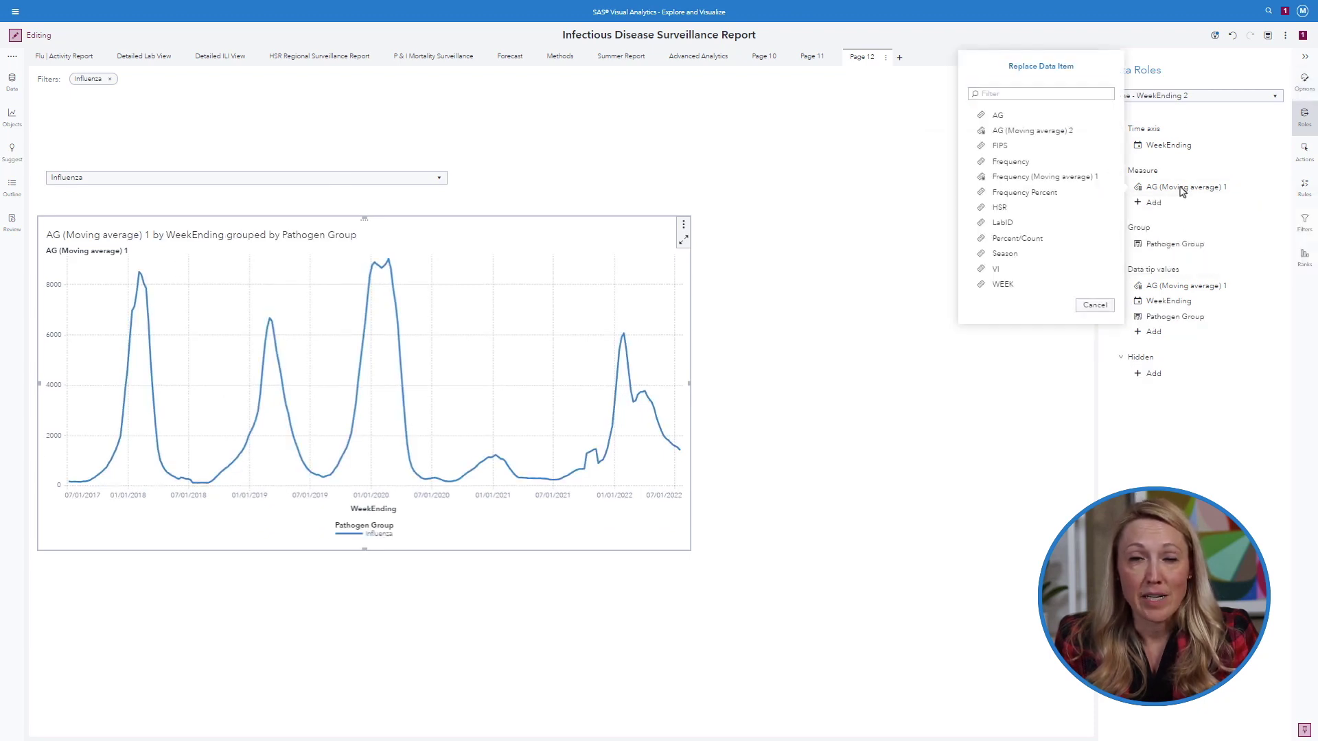
click(1010, 161)
click(1170, 189)
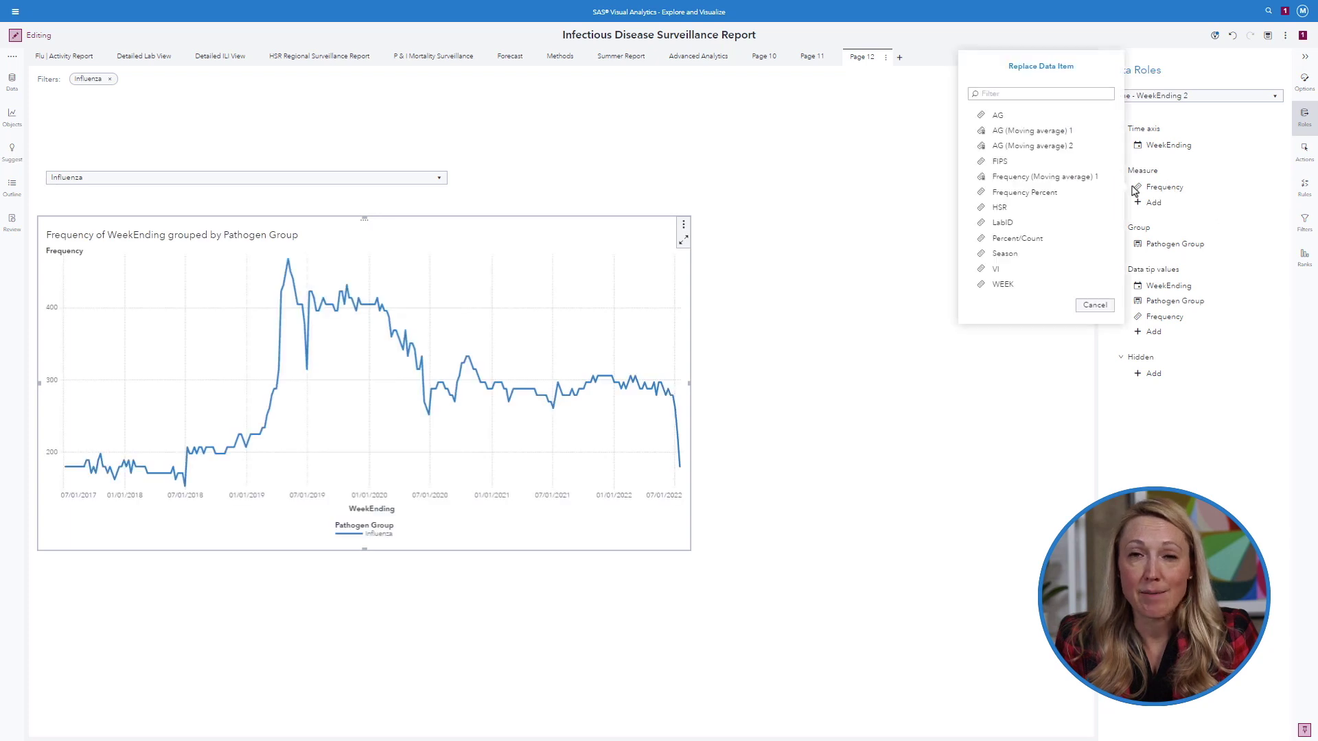
click(1002, 116)
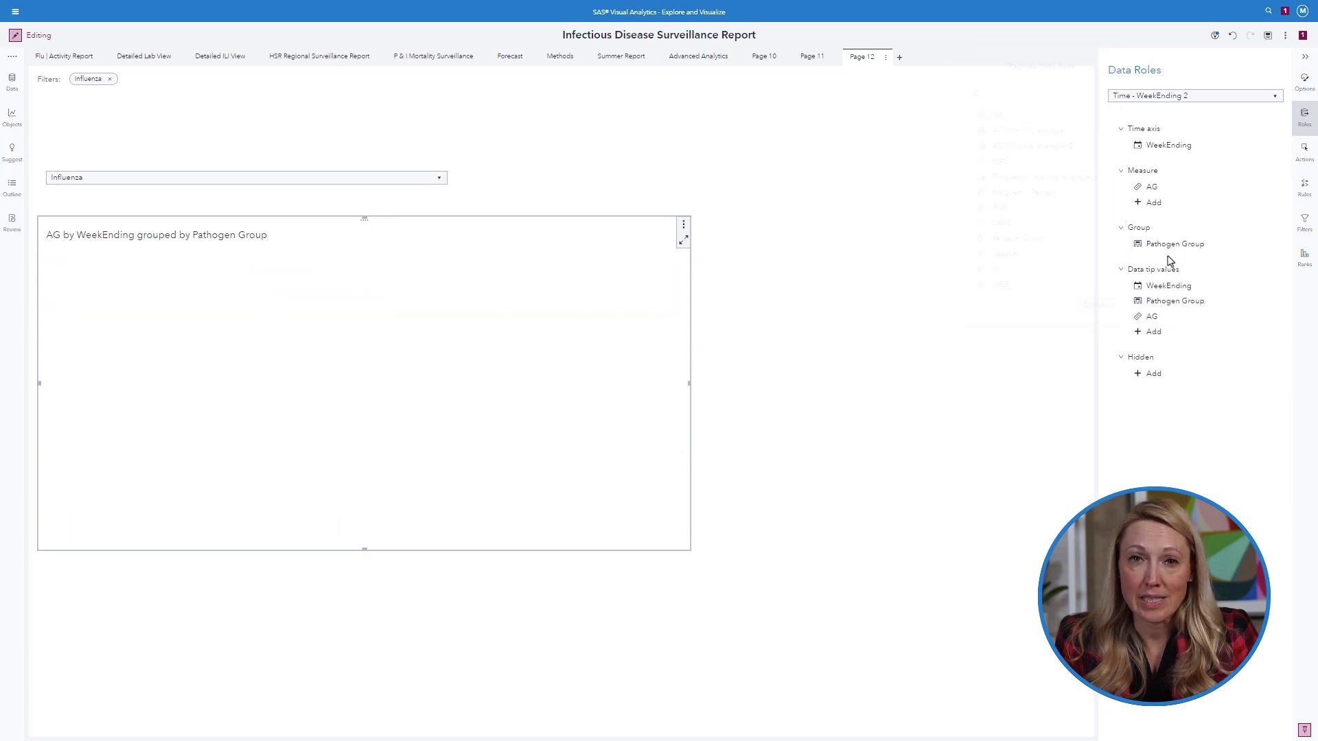
click(109, 79)
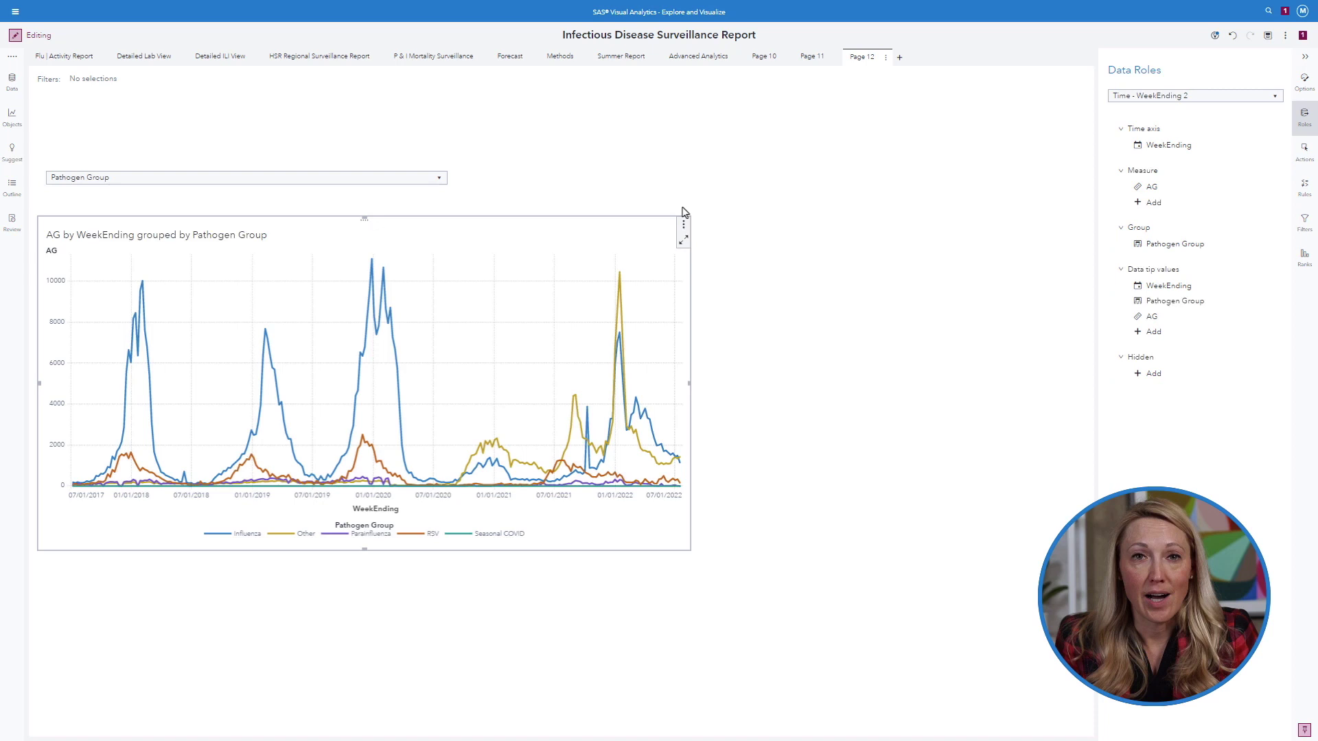
click(1305, 81)
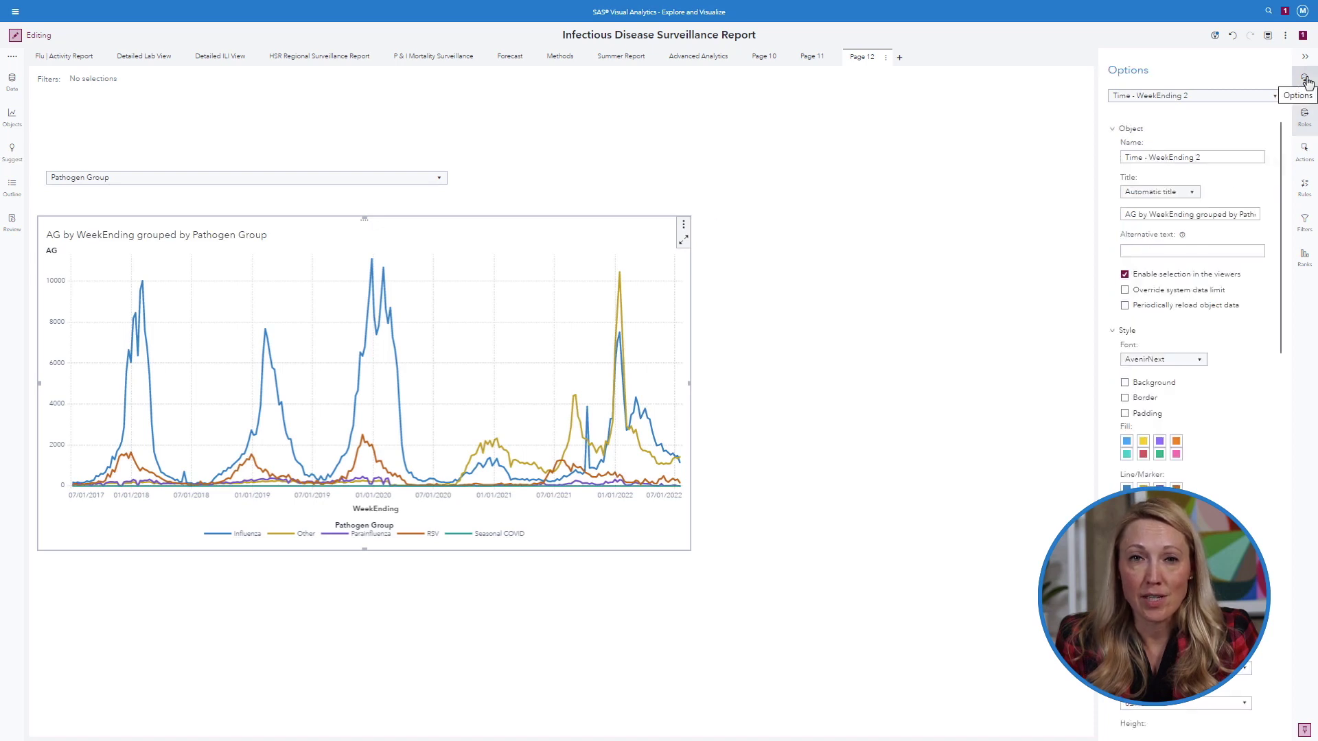